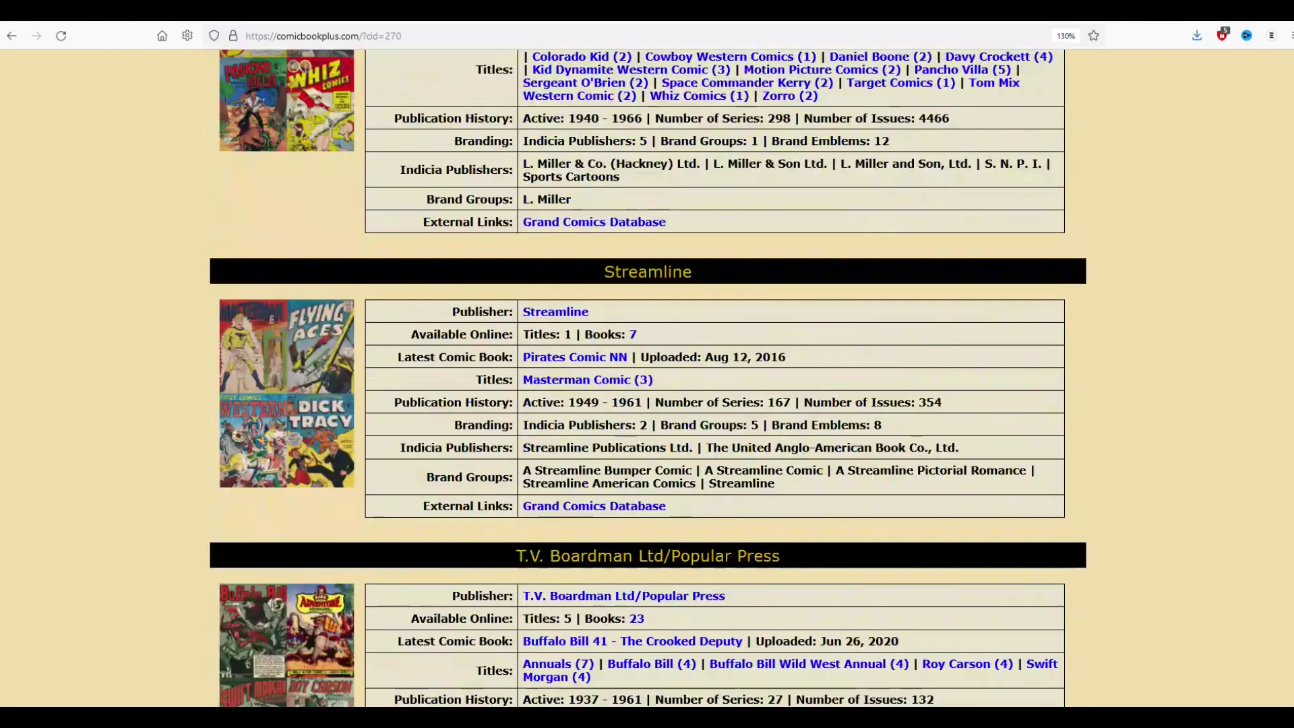
# Browse the UK Comic Books listing to Confessions Library and open issue 16, I Danced into Danger.
pyautogui.scroll(-14, 647, 378)
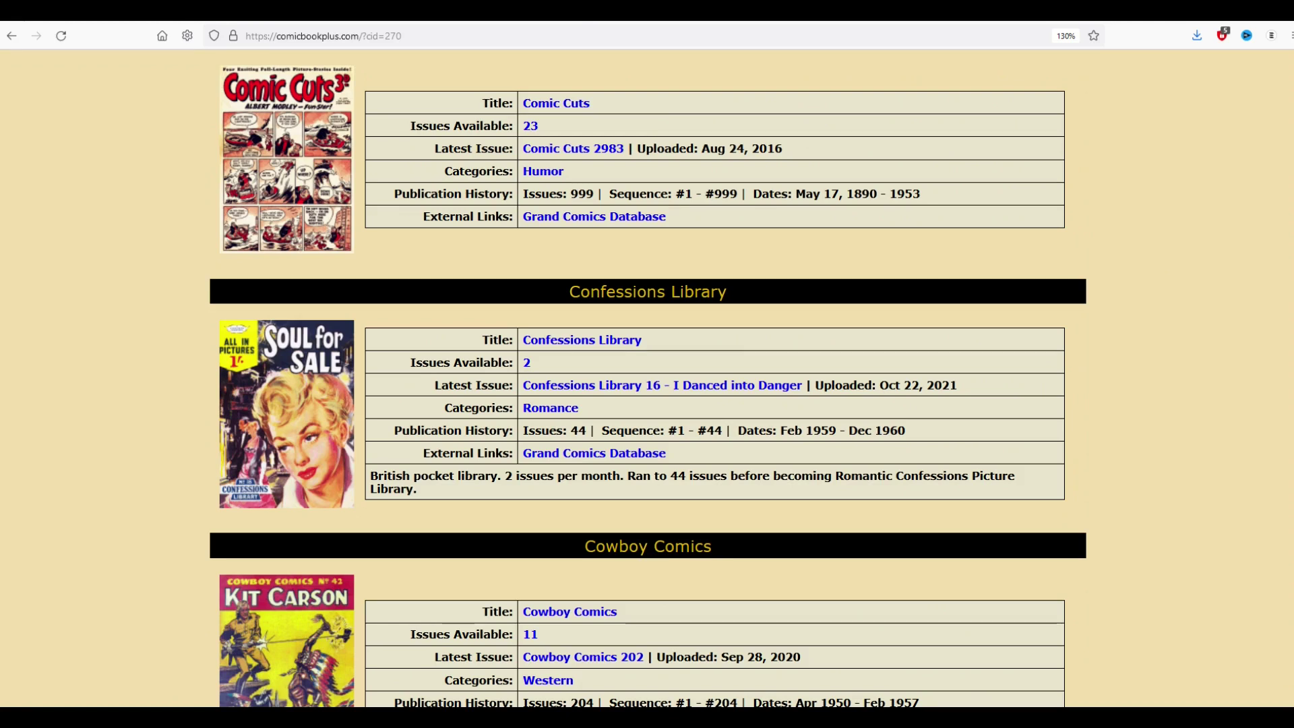
pyautogui.scroll(-3, 373, 223)
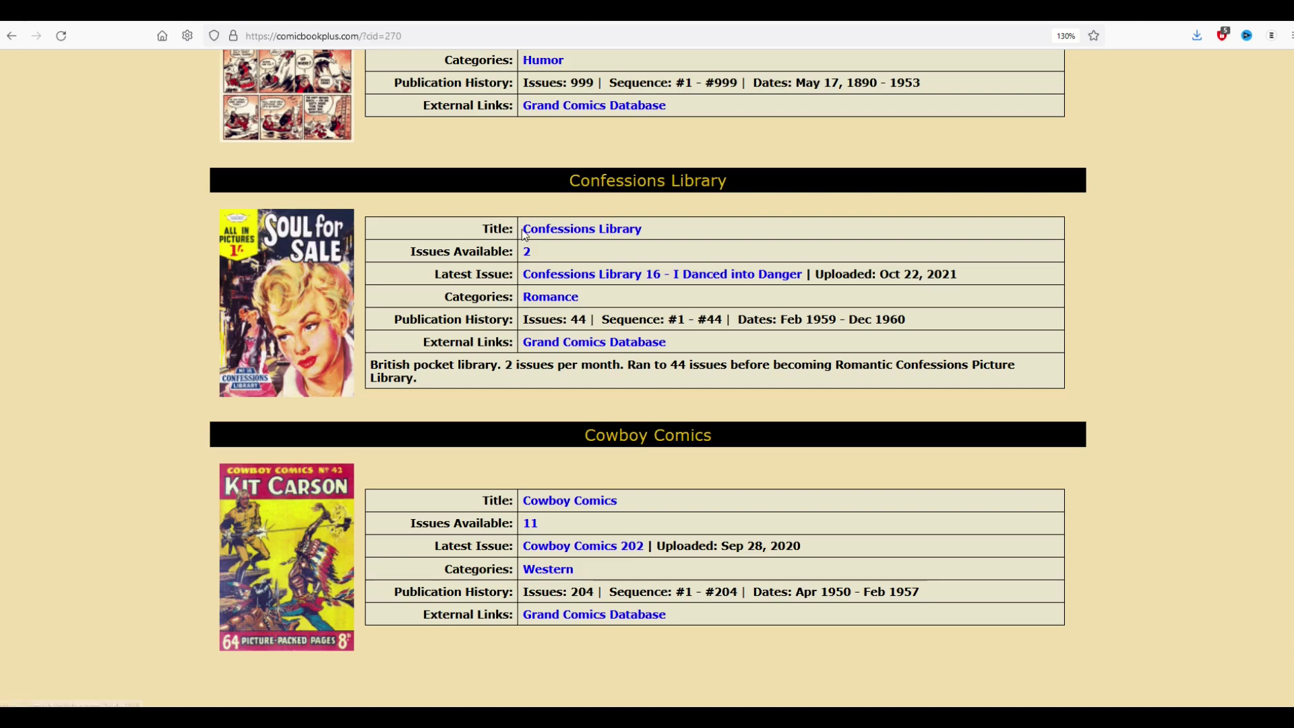
pyautogui.click(539, 231)
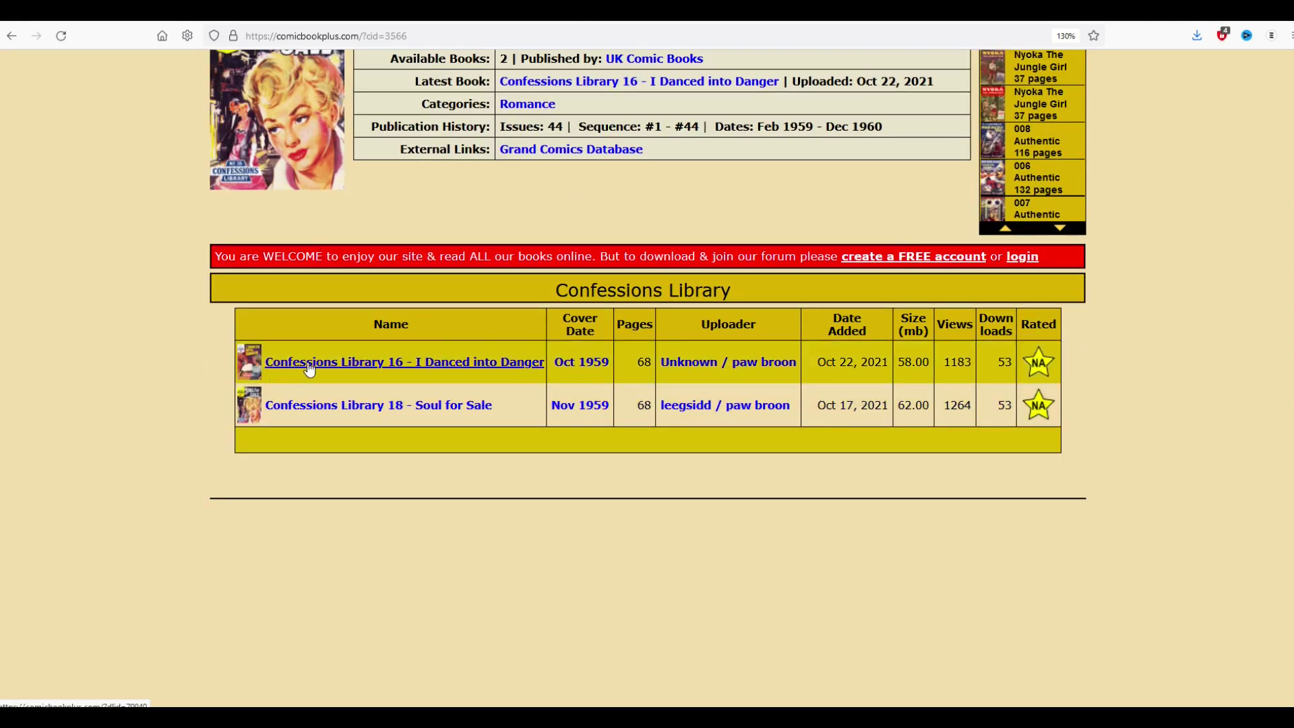
pyautogui.click(310, 370)
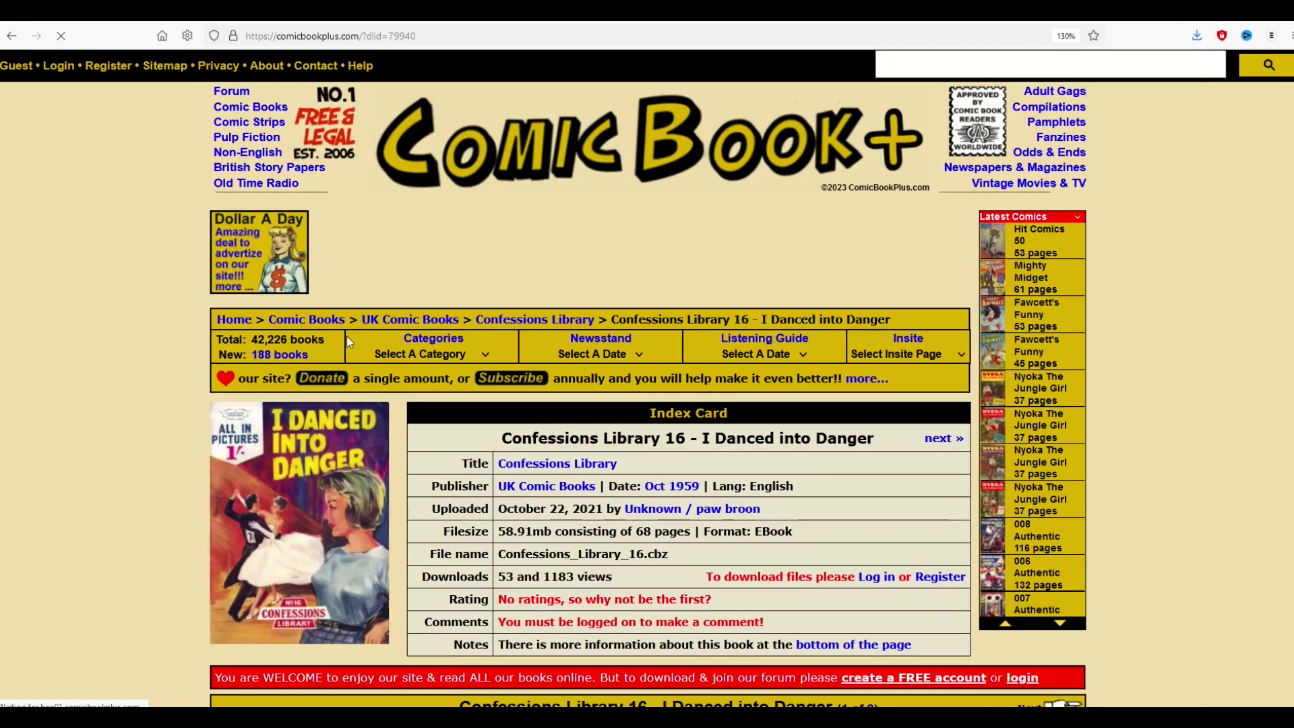
# Look over the cover of I Danced into Danger and advance the reader to page 3.
pyautogui.scroll(-2, 495, 330)
pyautogui.scroll(-10, 496, 331)
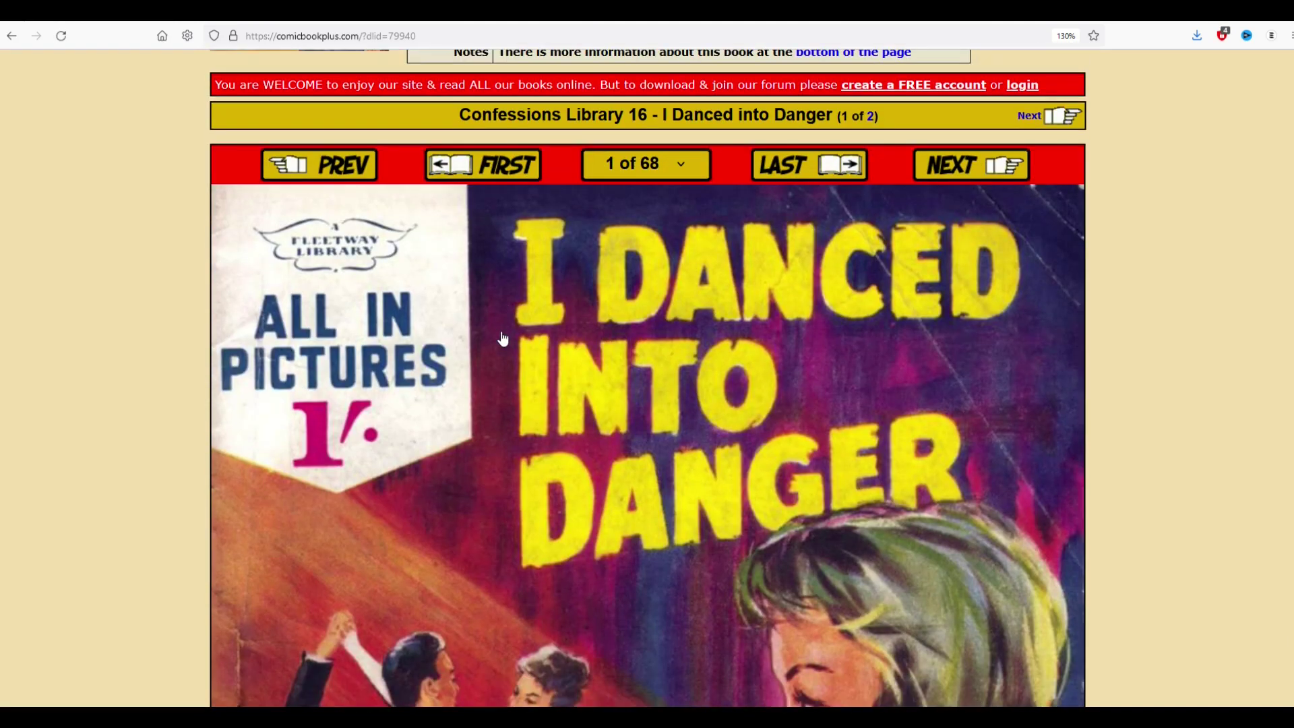
pyautogui.scroll(-5, 507, 339)
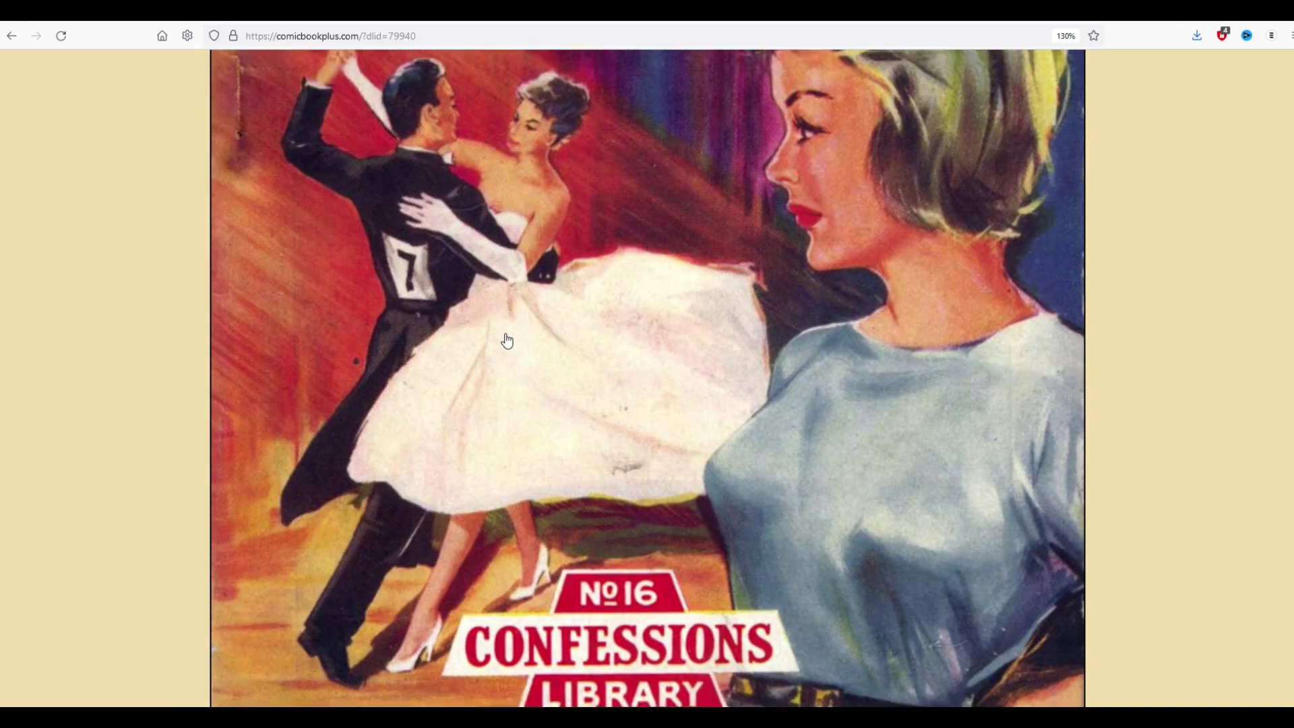
pyautogui.scroll(7, 507, 342)
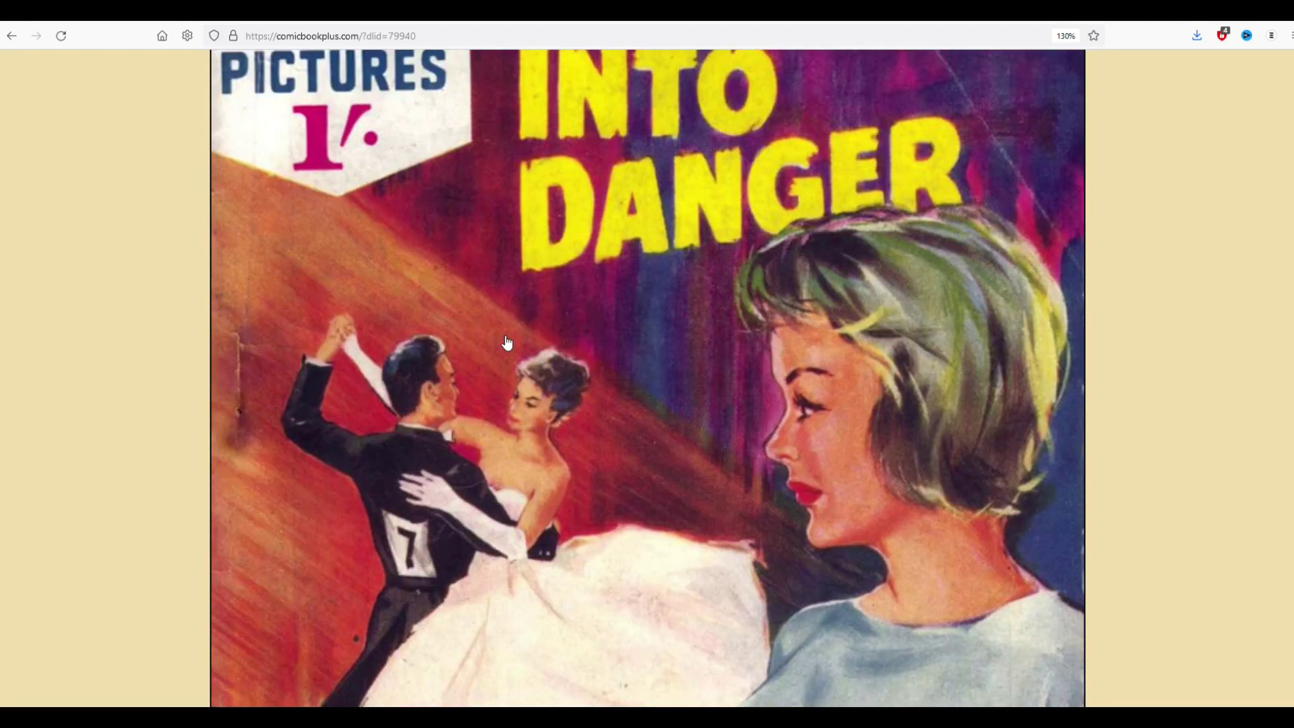
pyautogui.click(454, 342)
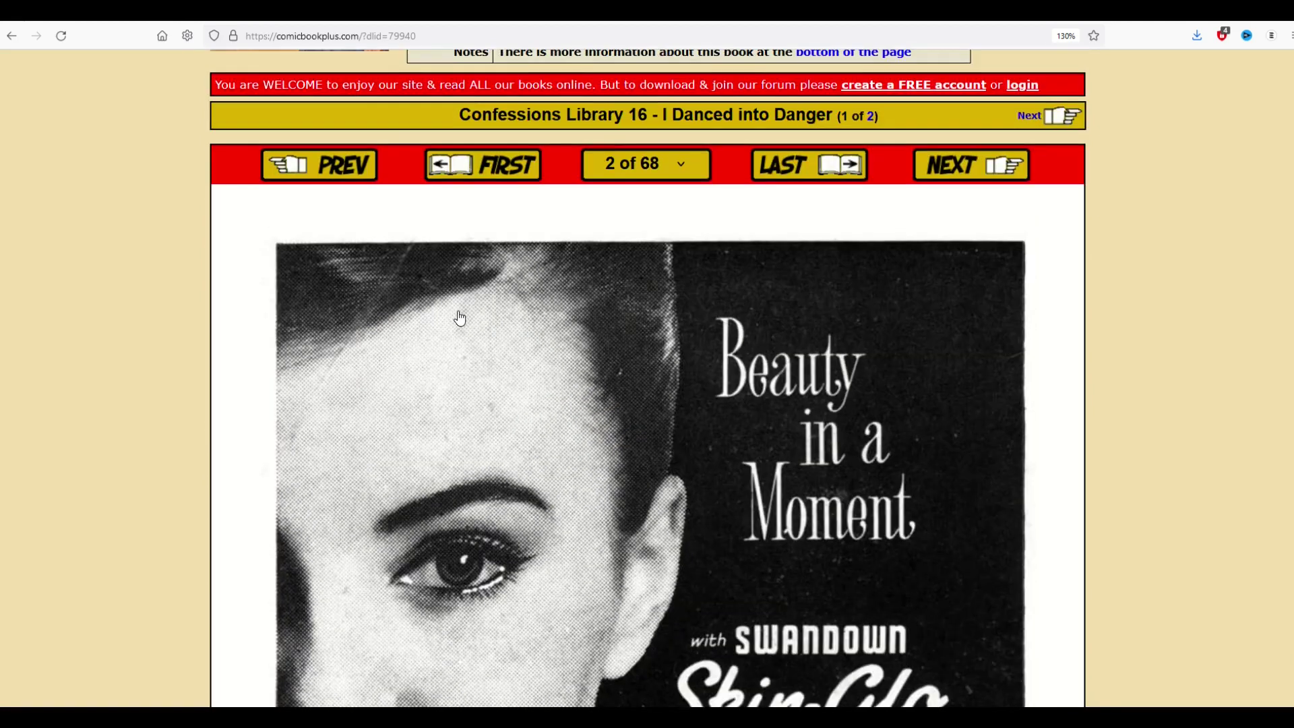
pyautogui.click(463, 337)
# Reduce the page zoom to 90% and examine the artwork on page 3 of the comic.
pyautogui.hotkey('ctrl', '-')
pyautogui.hotkey('ctrl', '-')
pyautogui.hotkey('ctrl', '-')
pyautogui.hotkey('ctrl', '-')
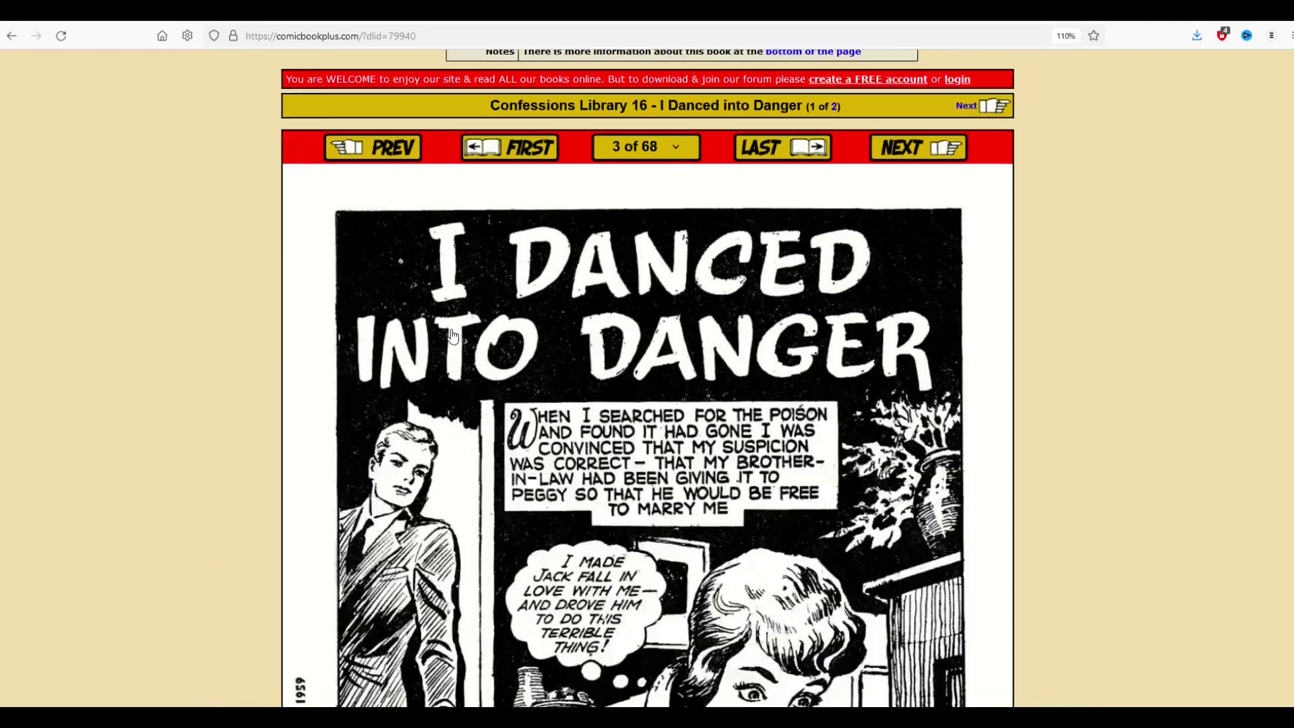
pyautogui.scroll(-3, 453, 334)
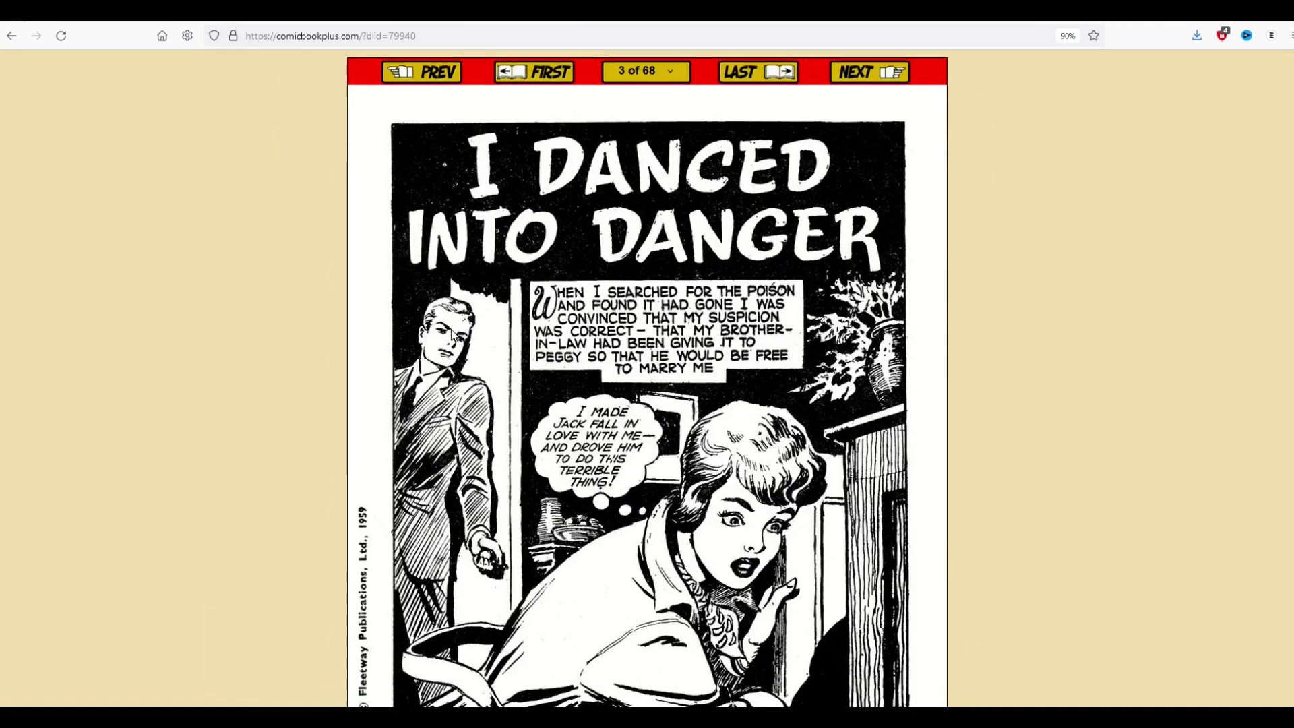
pyautogui.scroll(-3, 451, 331)
pyautogui.scroll(2, 451, 330)
pyautogui.scroll(2, 453, 334)
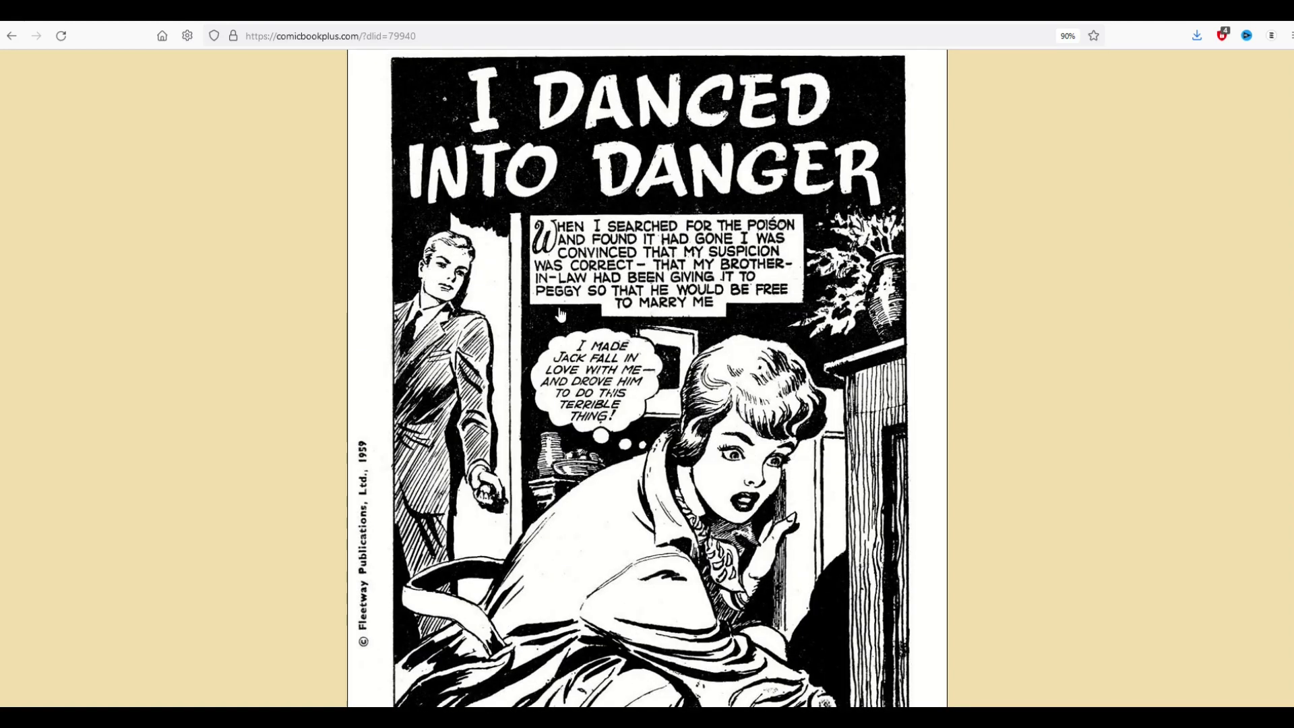
# Page forward through the comic's story pages, examining the black-and-white panels for usable line art.
pyautogui.click(546, 284)
pyautogui.scroll(-3, 546, 287)
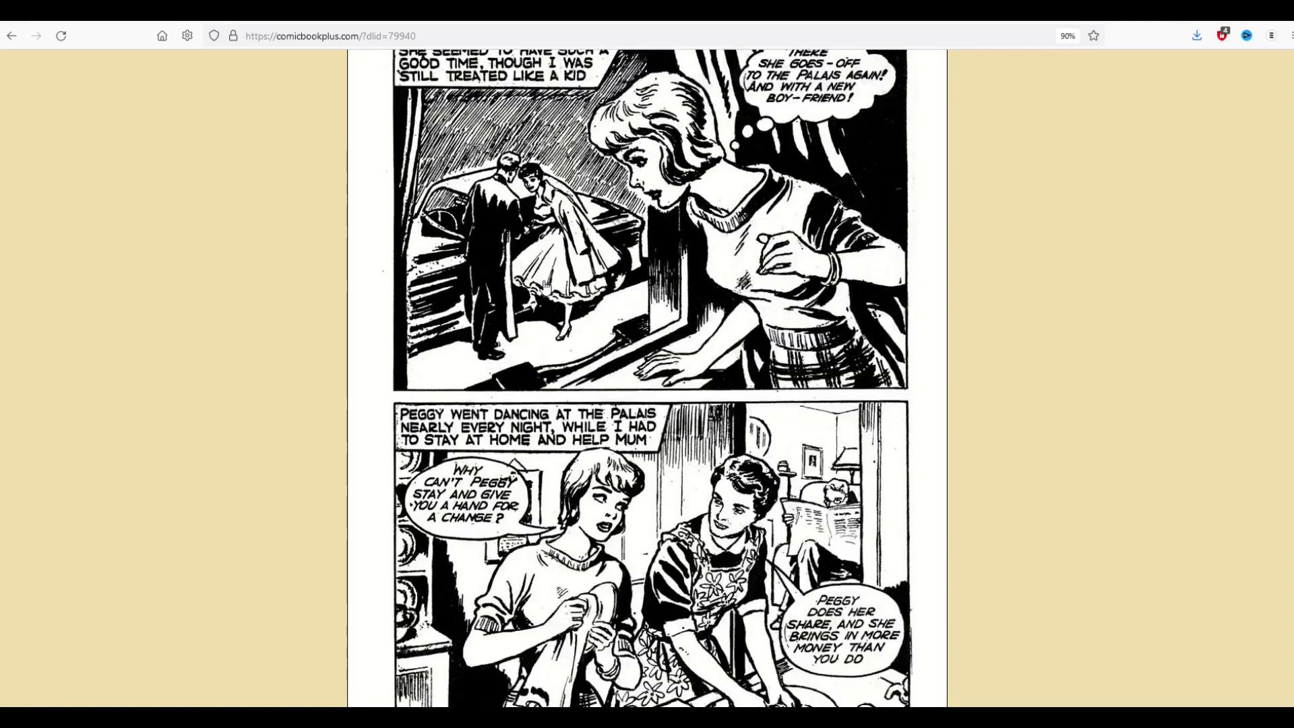
pyautogui.click(543, 263)
pyautogui.scroll(3, 543, 265)
pyautogui.click(543, 266)
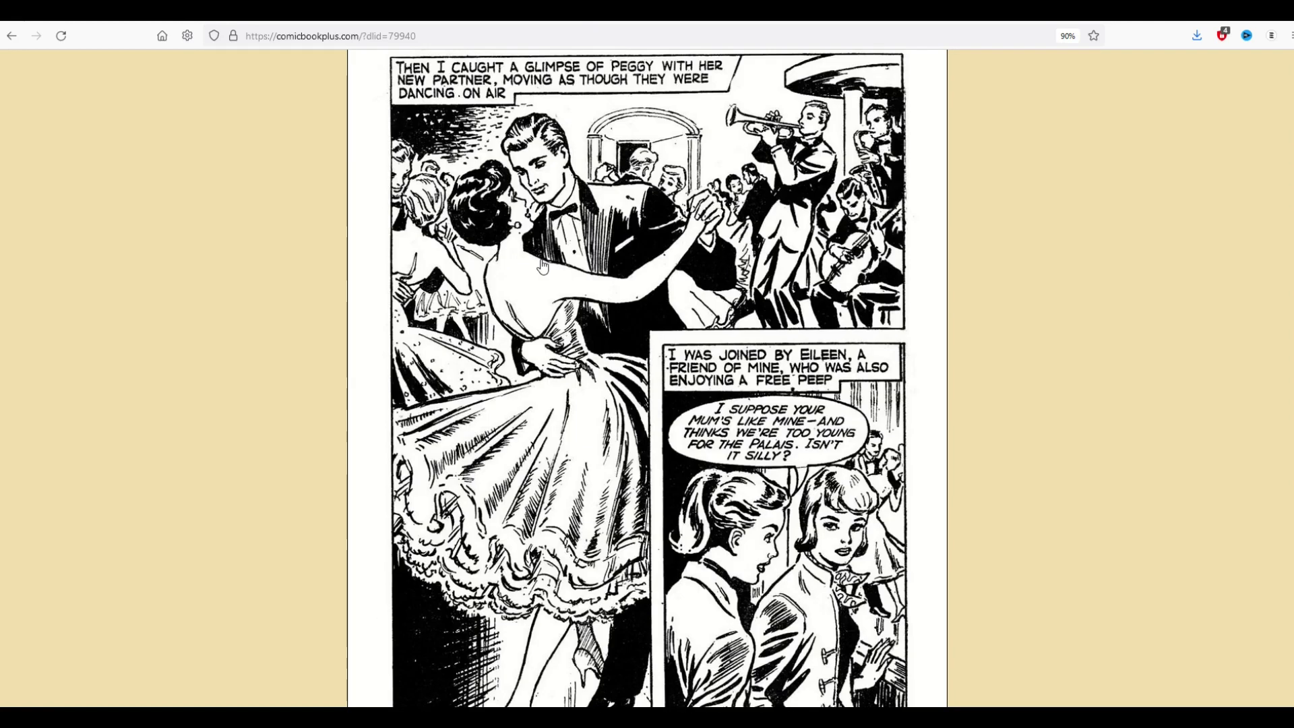
pyautogui.scroll(-5, 543, 265)
pyautogui.click(543, 266)
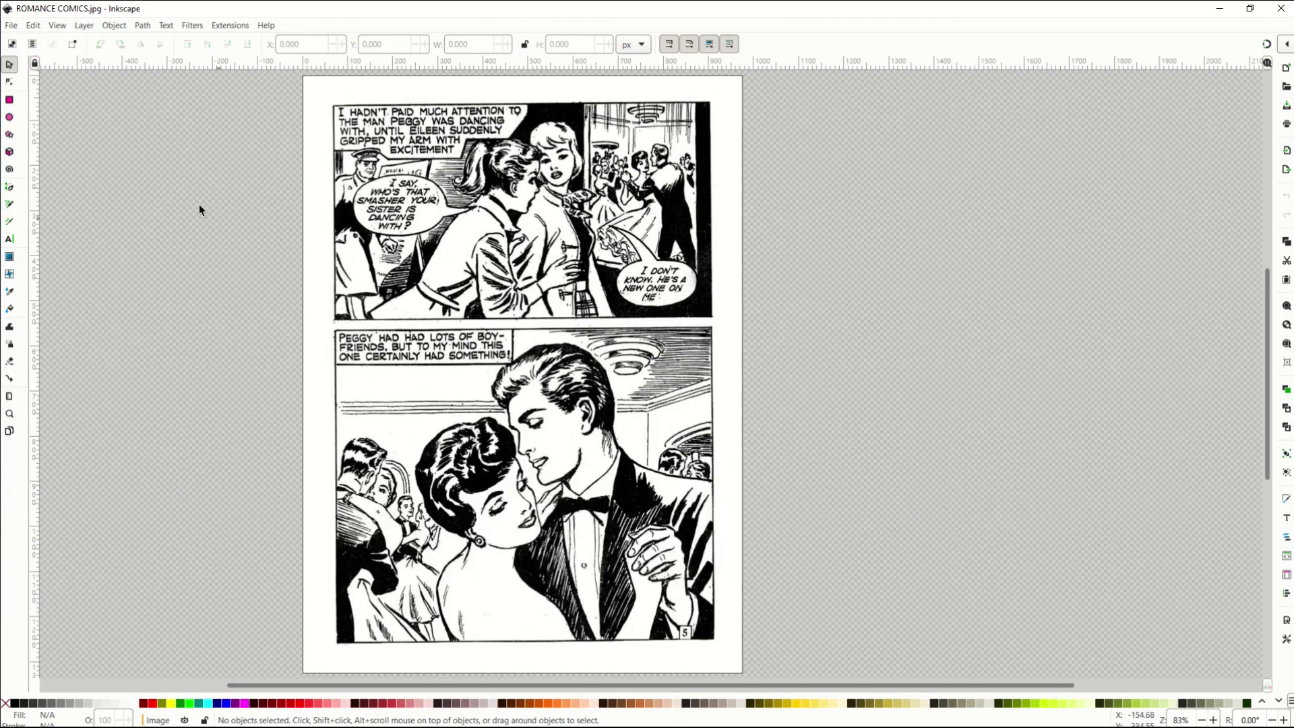
# In Inkscape, trace the ROMANCE COMICS.jpg page as a single scan using Brightness cutoff with threshold 0.396.
pyautogui.click(375, 182)
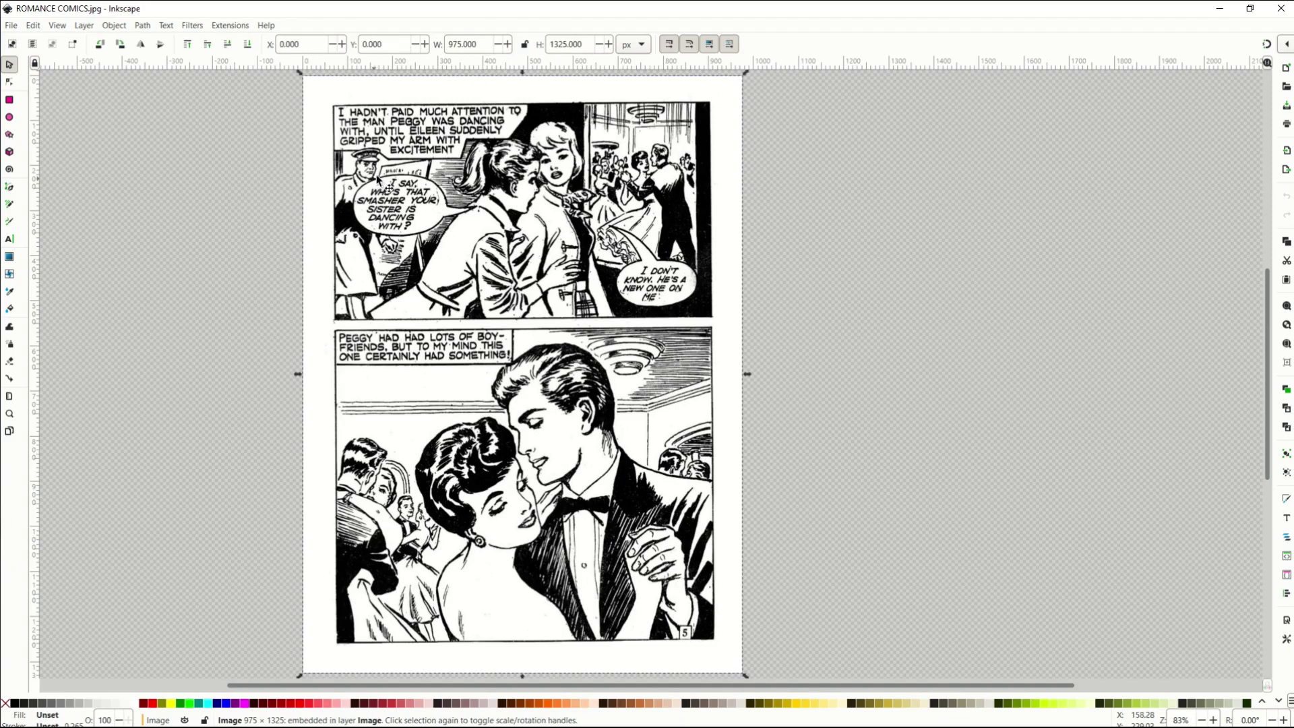
pyautogui.click(143, 27)
pyautogui.click(154, 74)
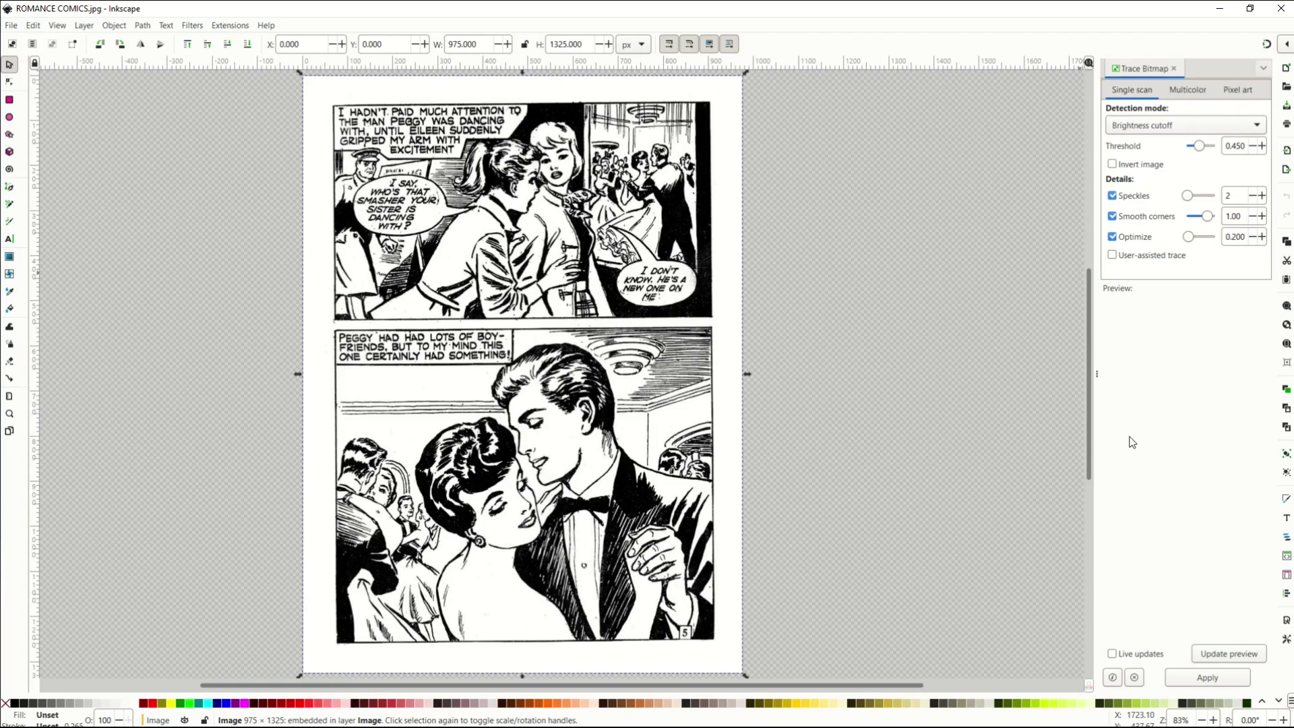
pyautogui.click(1215, 659)
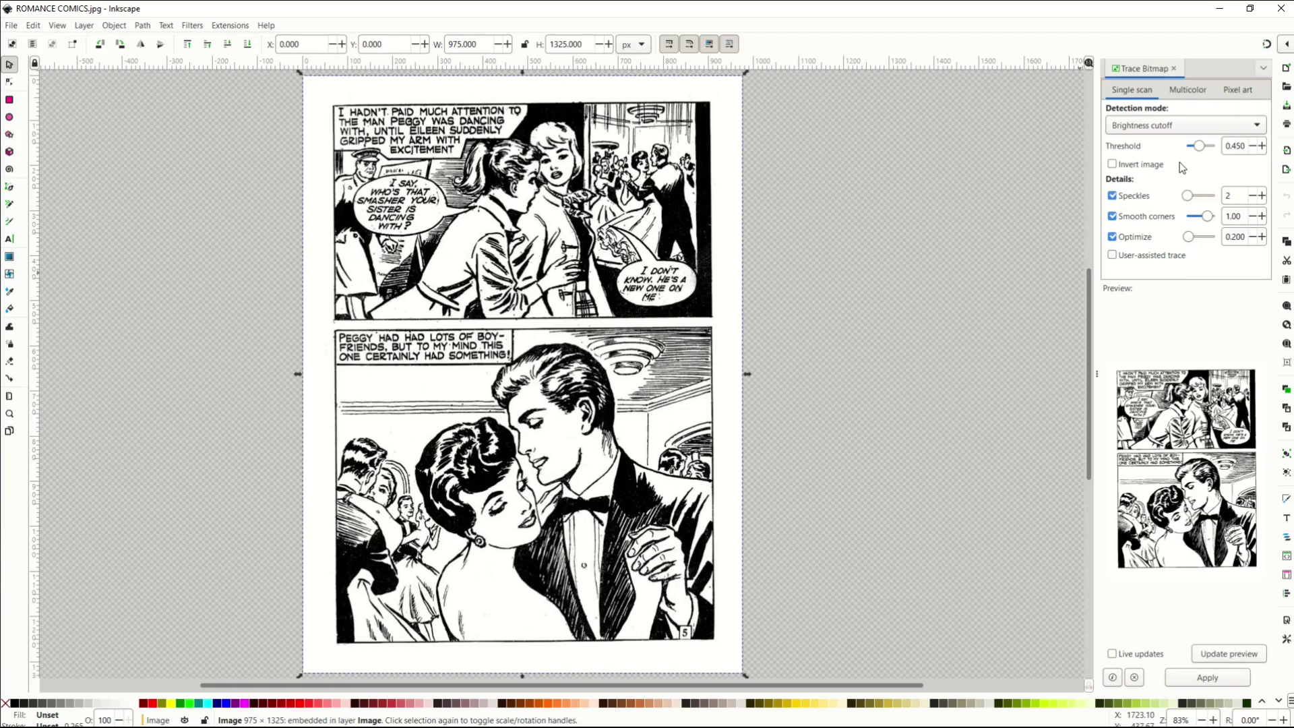
pyautogui.moveTo(1198, 147); pyautogui.dragTo(1201, 161)
pyautogui.click(1190, 684)
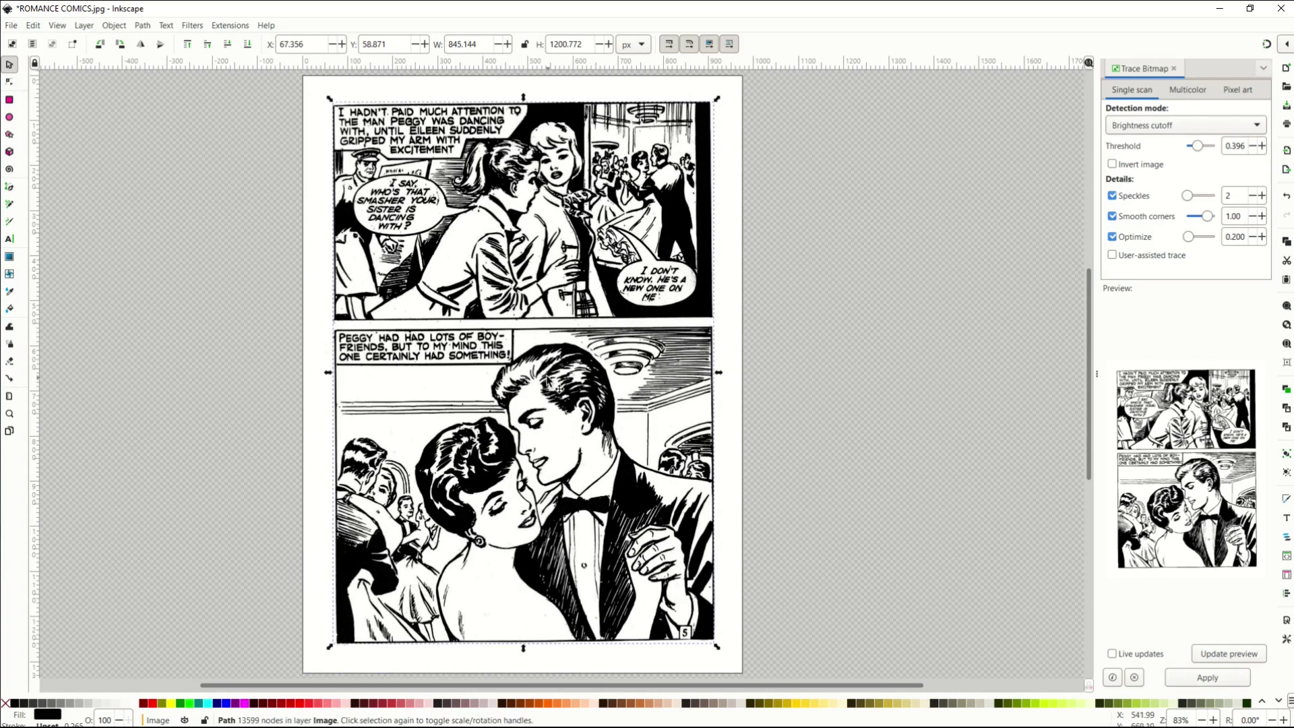
# Delete the original bitmap from beneath the trace and reposition the traced artwork over the page.
pyautogui.scroll(-1, 565, 373)
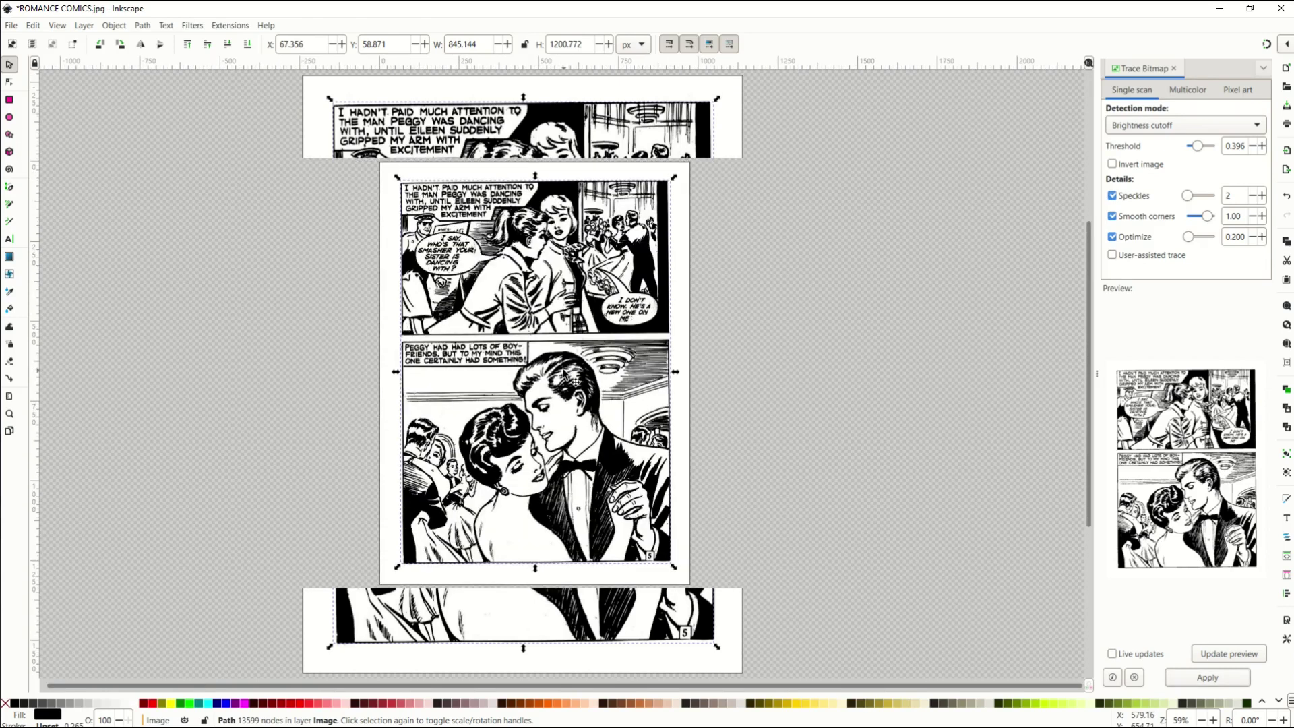
pyautogui.moveTo(482, 391)
pyautogui.mouseDown()
pyautogui.moveTo(364, 412)
pyautogui.moveTo(179, 374)
pyautogui.mouseUp()
pyautogui.click(435, 442)
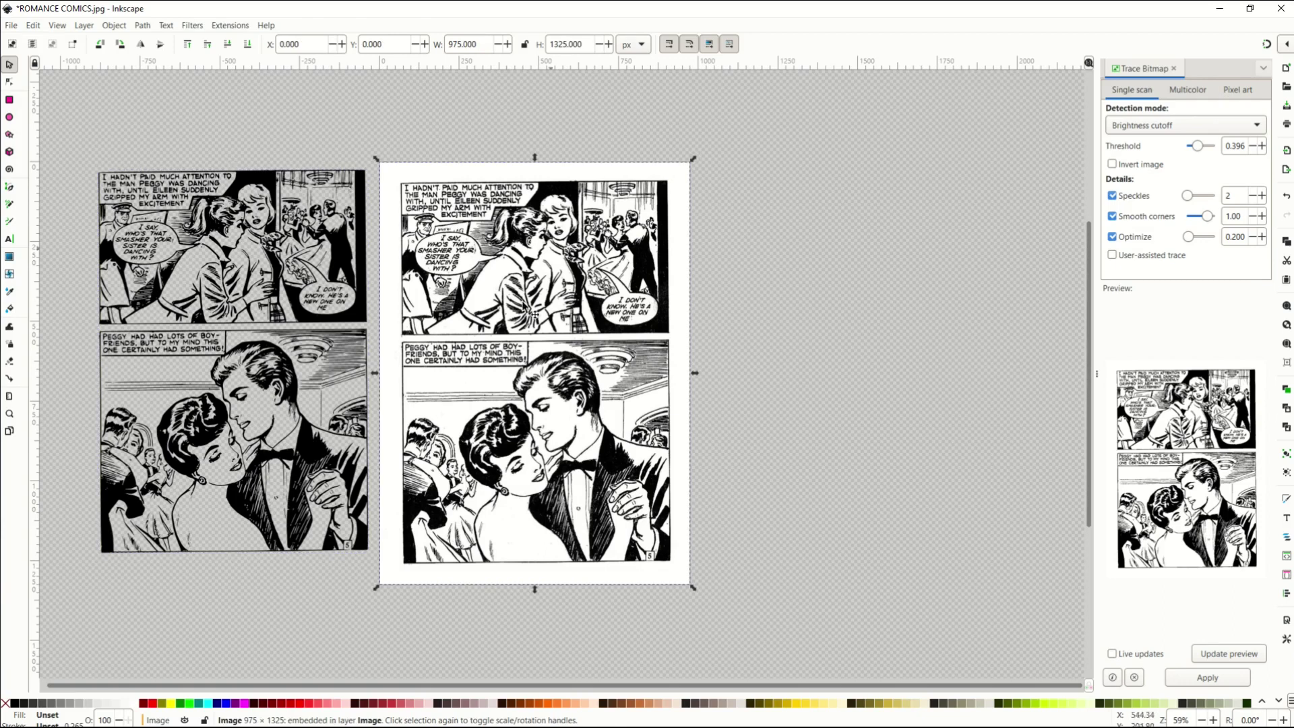
pyautogui.press('Delete')
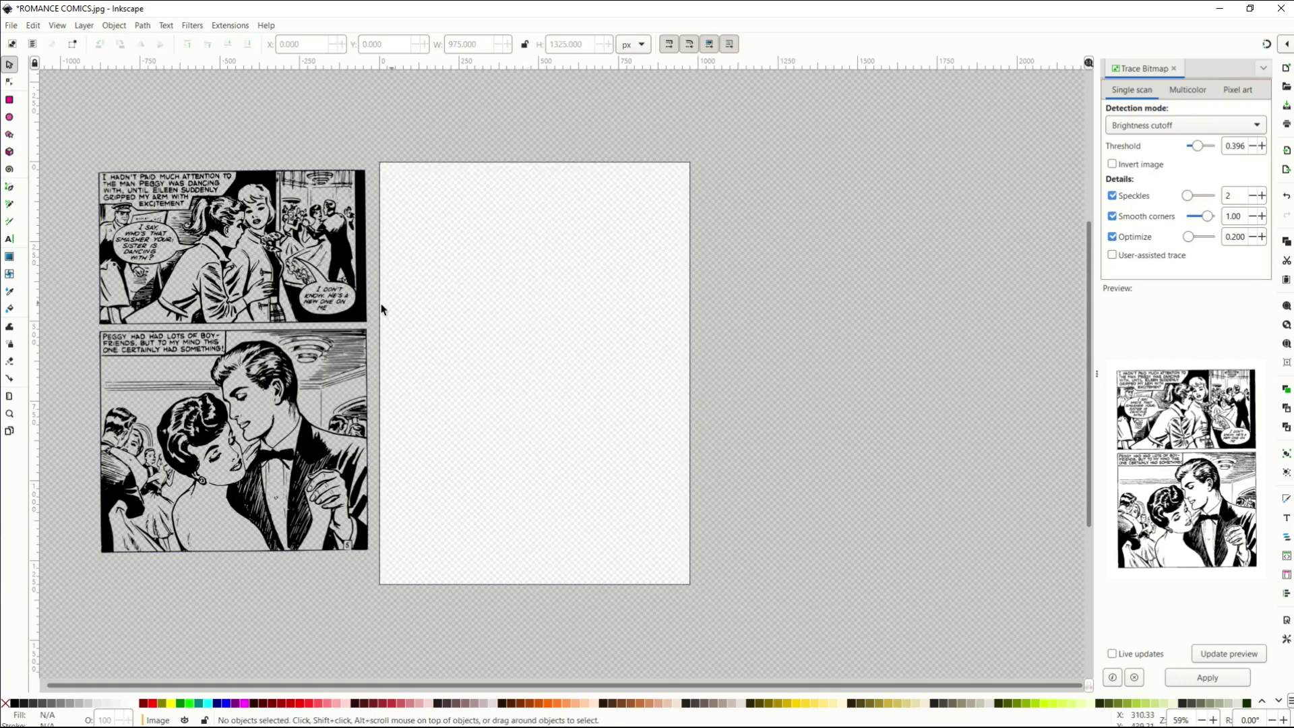
pyautogui.moveTo(253, 370); pyautogui.dragTo(504, 373)
pyautogui.scroll(1, 504, 375)
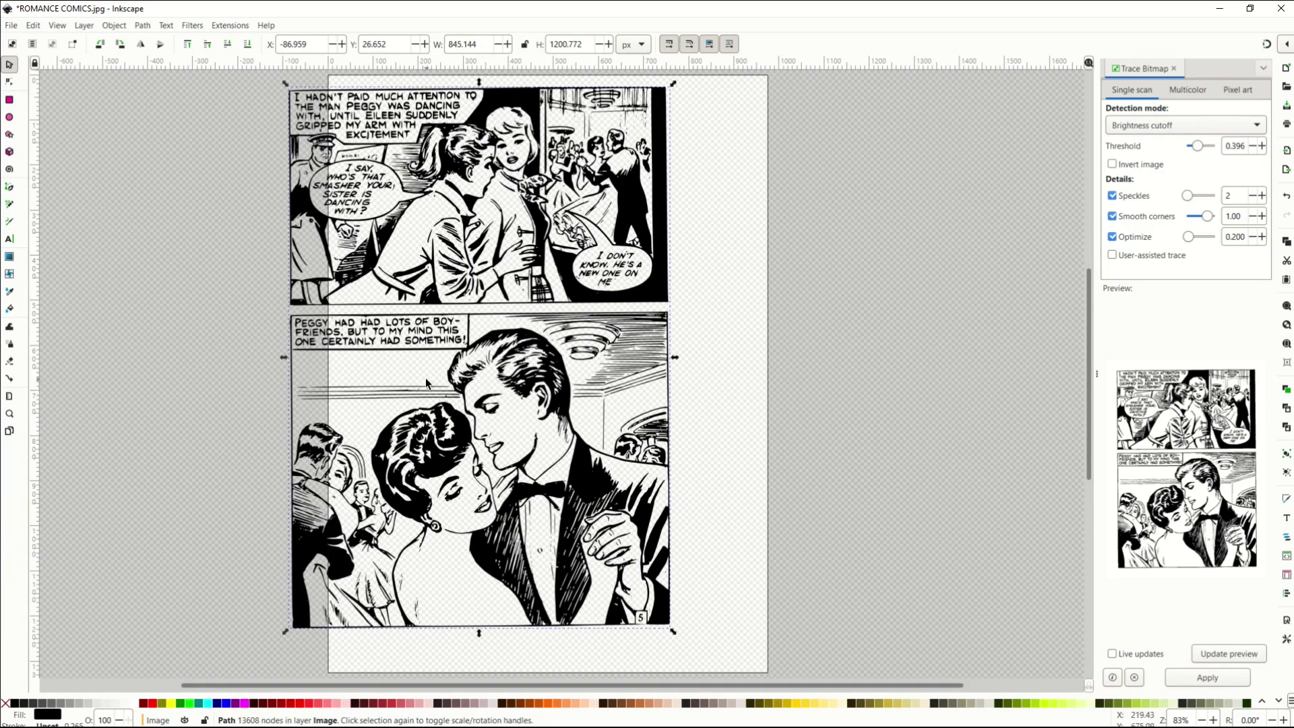
# Examine the editable nodes of the traced artwork up close around the couple's heads and hair.
pyautogui.click(9, 82)
pyautogui.scroll(5, 457, 414)
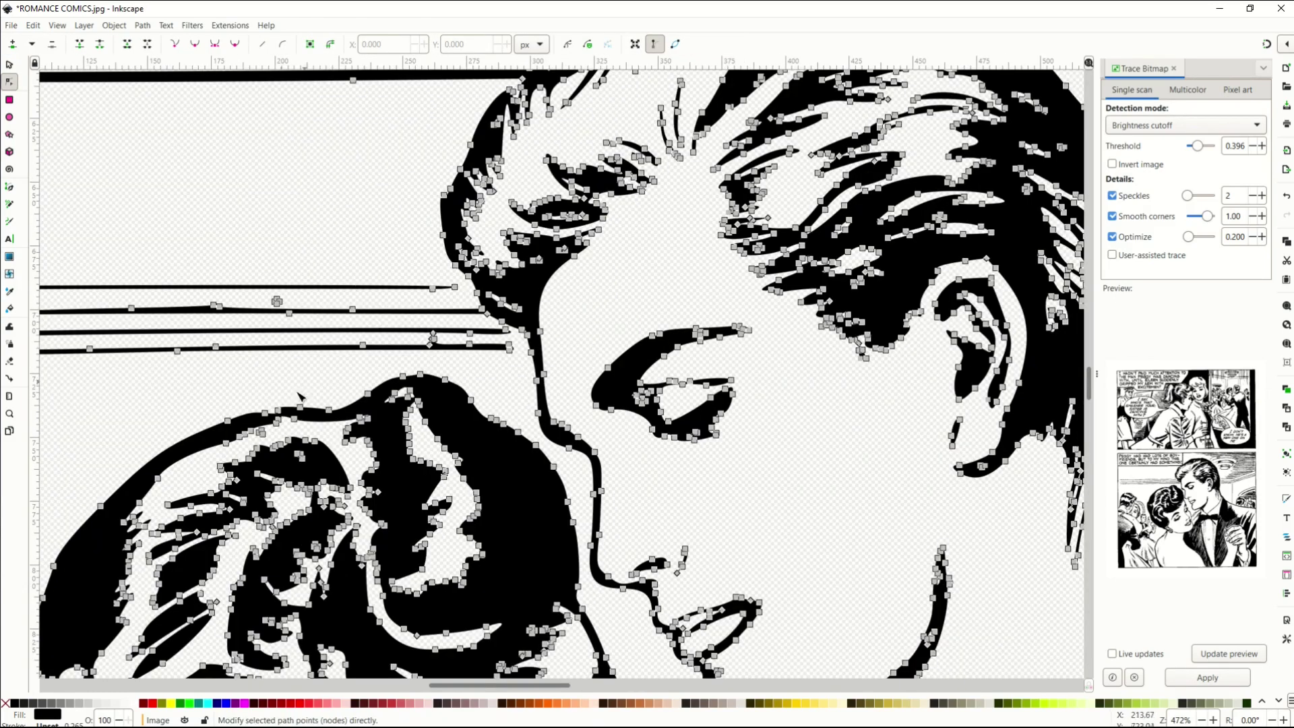
pyautogui.moveTo(230, 418); pyautogui.dragTo(228, 421)
pyautogui.scroll(-3, 228, 421)
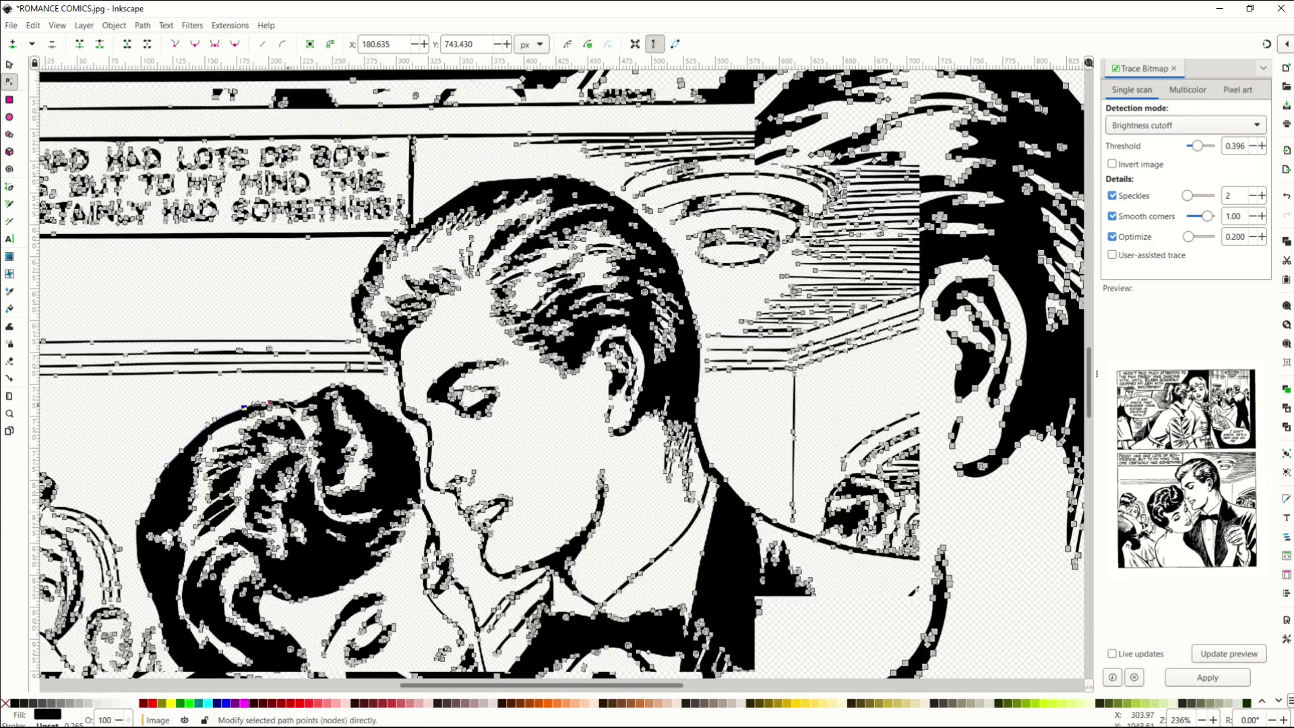
pyautogui.scroll(-1, 251, 413)
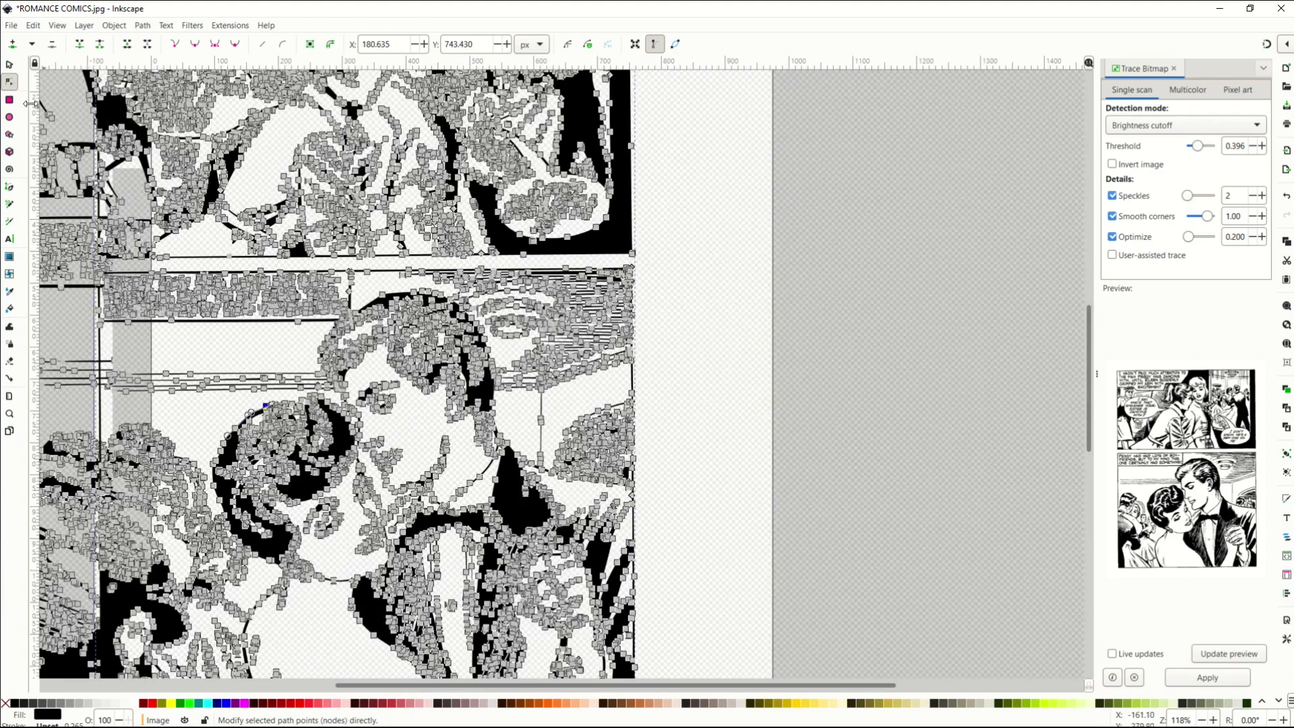
pyautogui.click(9, 65)
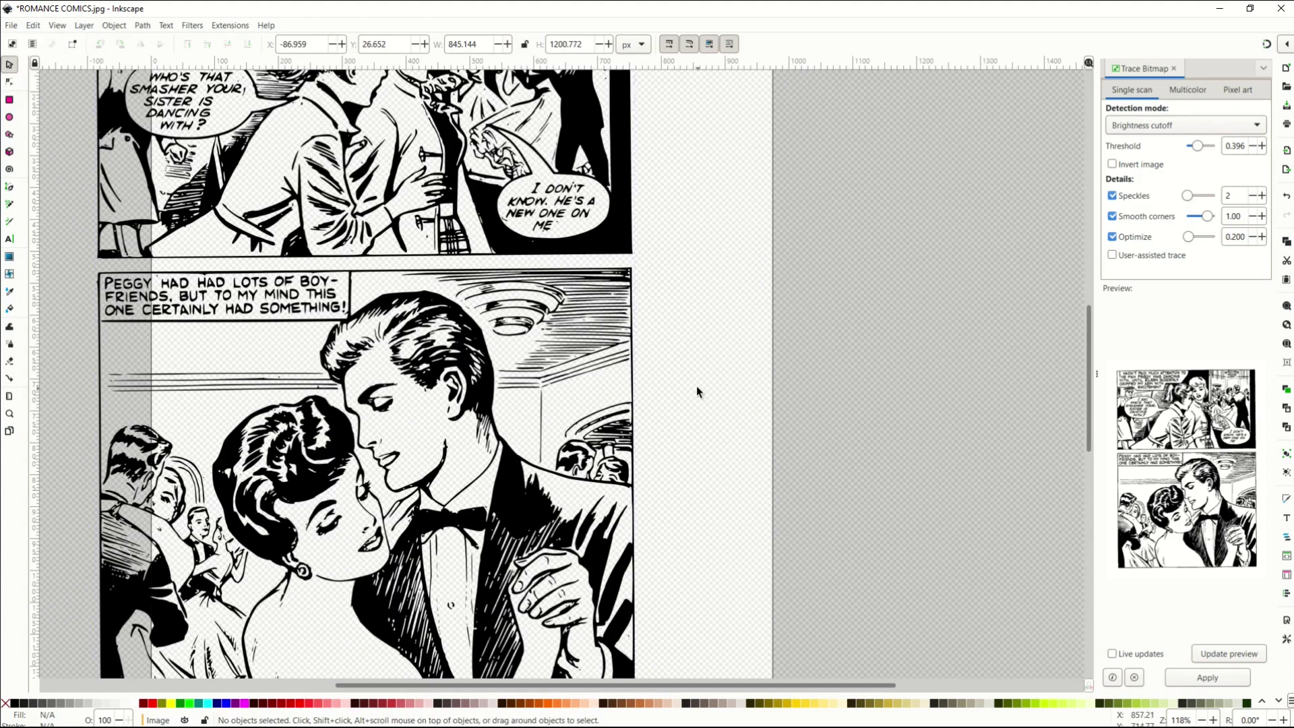
# Delete the traced comic artwork from the page.
pyautogui.click(697, 391)
pyautogui.scroll(-3, 696, 404)
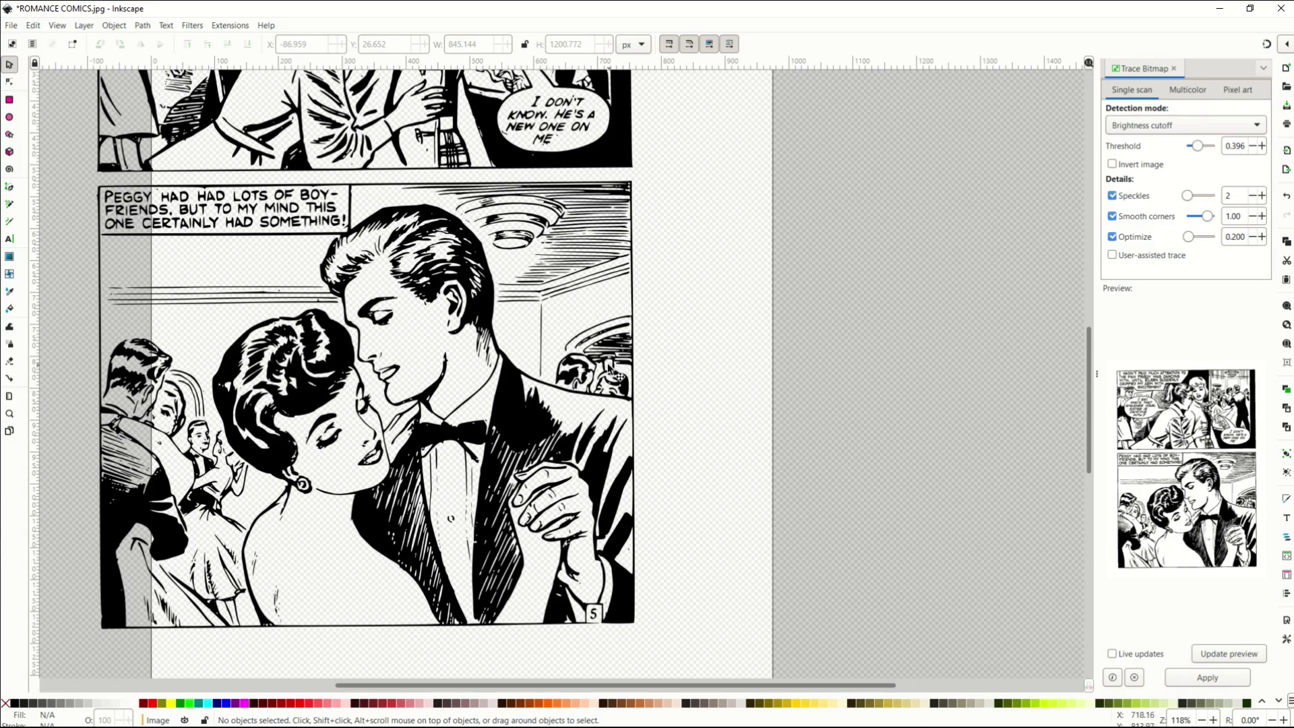
pyautogui.click(454, 389)
pyautogui.press('Delete')
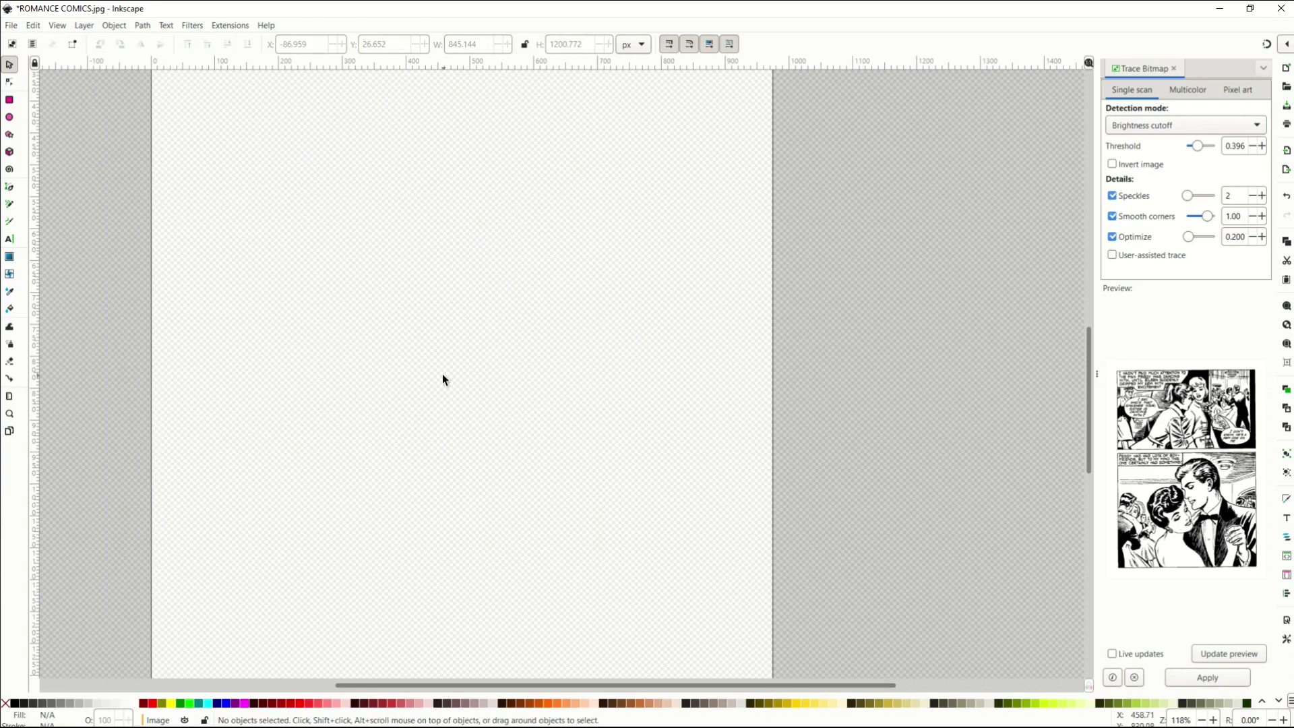
# Switch to Photoshop and move the ROMANCE COMICS.jpg window toward the middle of the workspace.
pyautogui.moveTo(8, 698)
pyautogui.hotkey('alt', 'Tab')
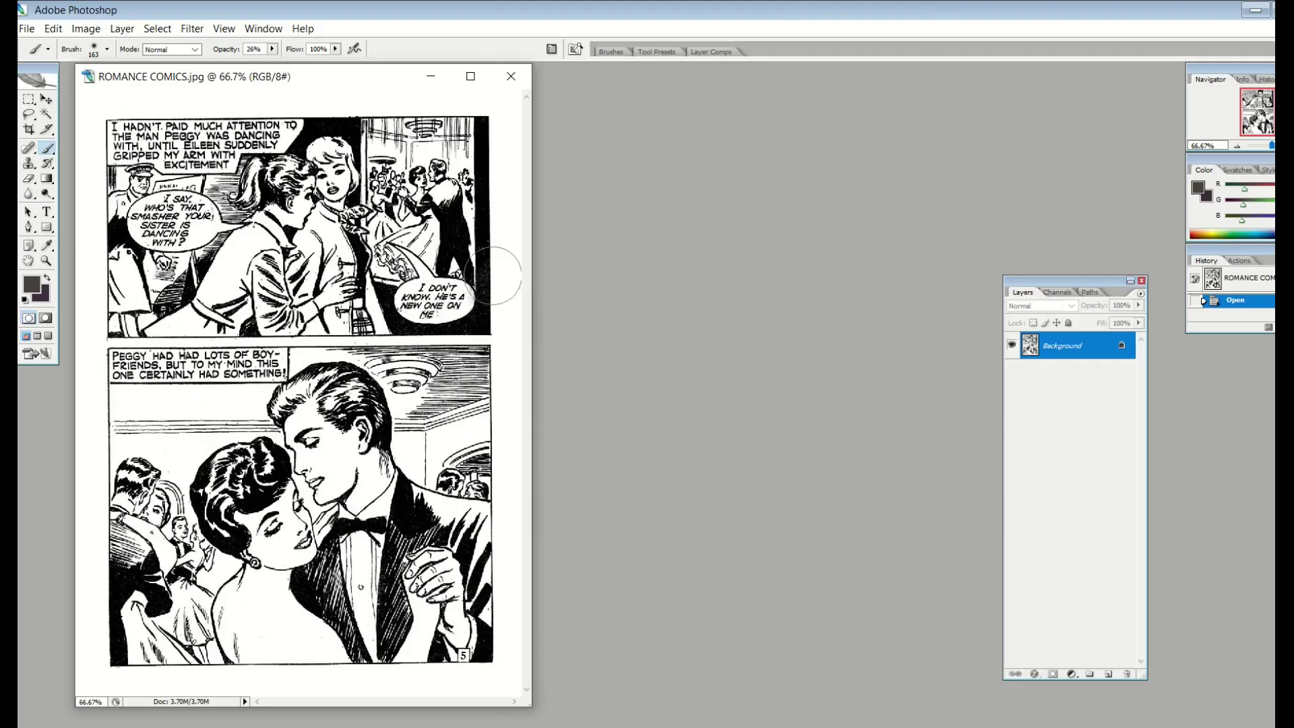
pyautogui.moveTo(281, 79); pyautogui.dragTo(532, 87)
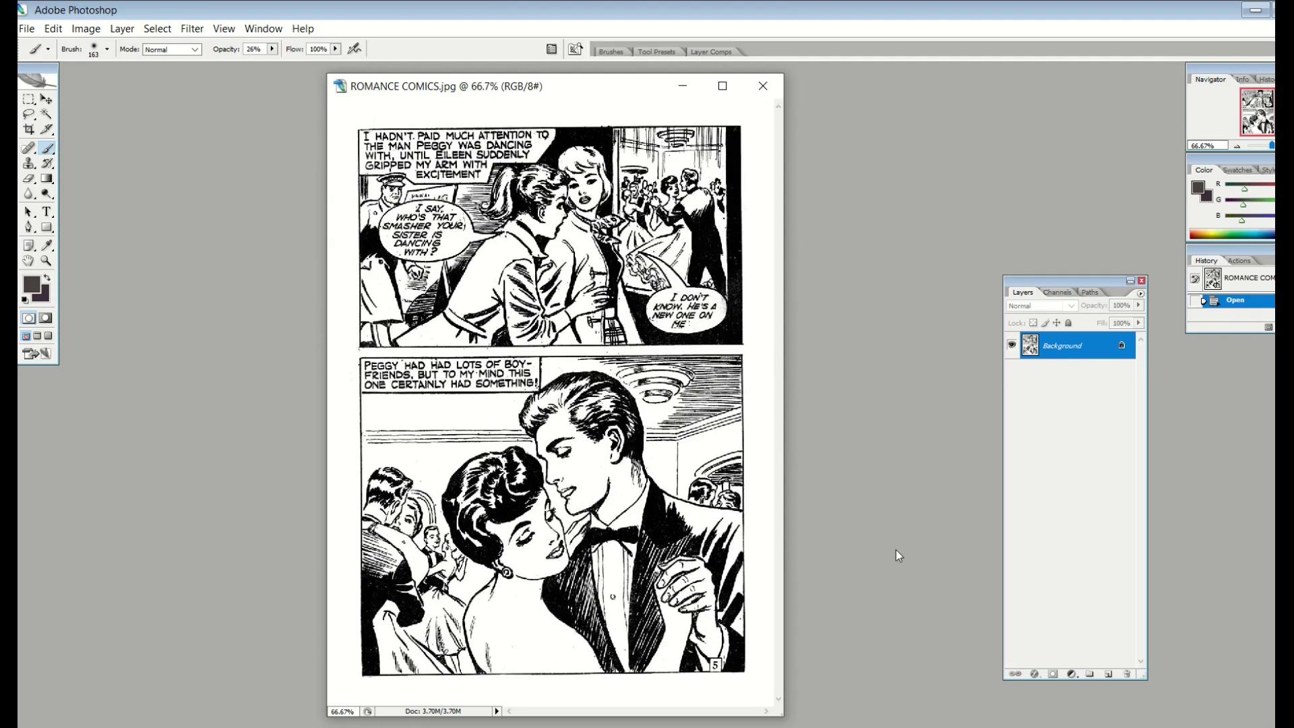
# Duplicate the Background layer under its default name and hide the original Background layer.
pyautogui.rightClick(1047, 356)
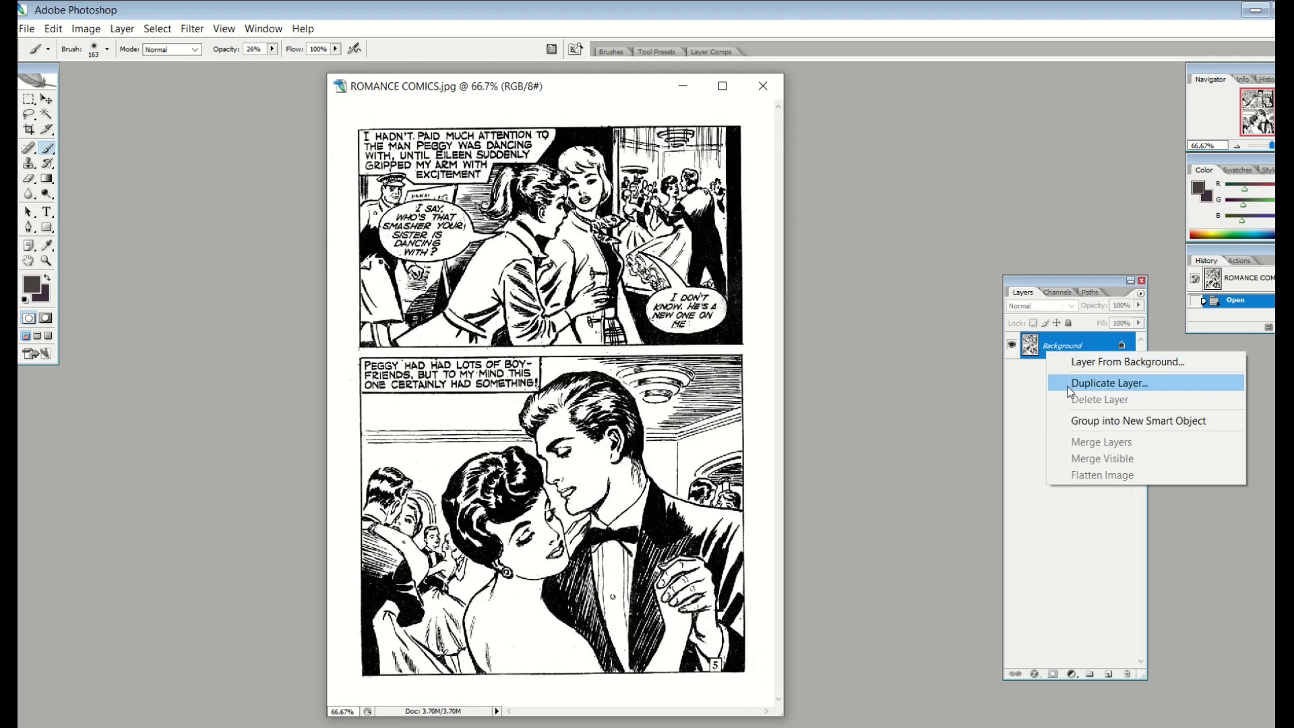
pyautogui.click(1113, 381)
pyautogui.press('Return')
pyautogui.click(1013, 371)
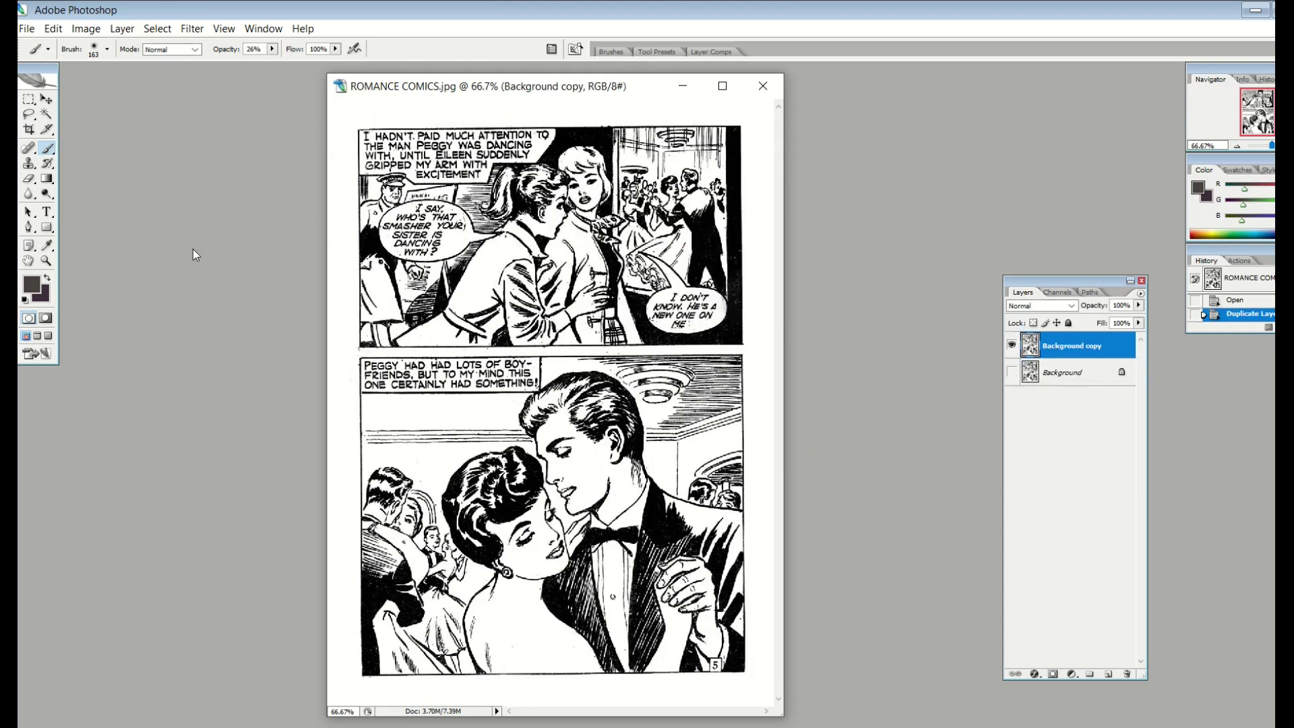
# Set up the Eraser Tool with a 394 px brush diameter and 100% hardness.
pyautogui.click(31, 179)
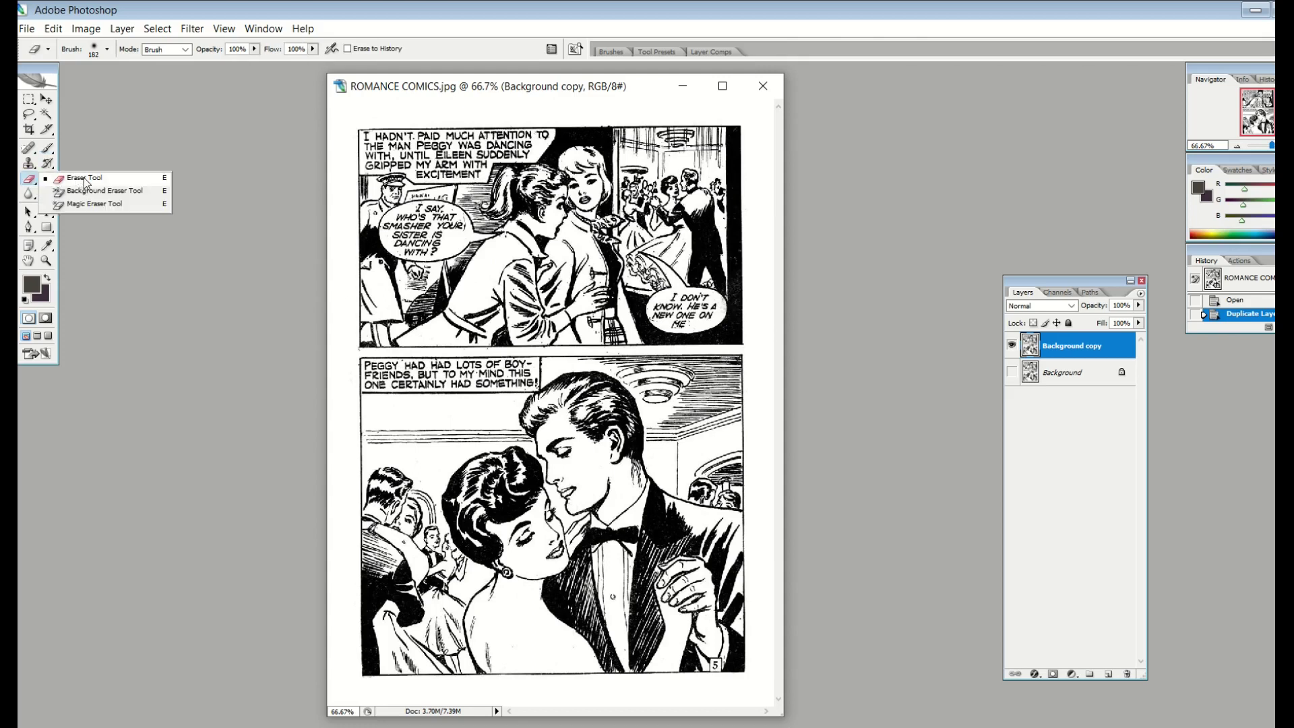
pyautogui.click(86, 179)
pyautogui.click(107, 49)
pyautogui.moveTo(128, 86); pyautogui.dragTo(149, 88)
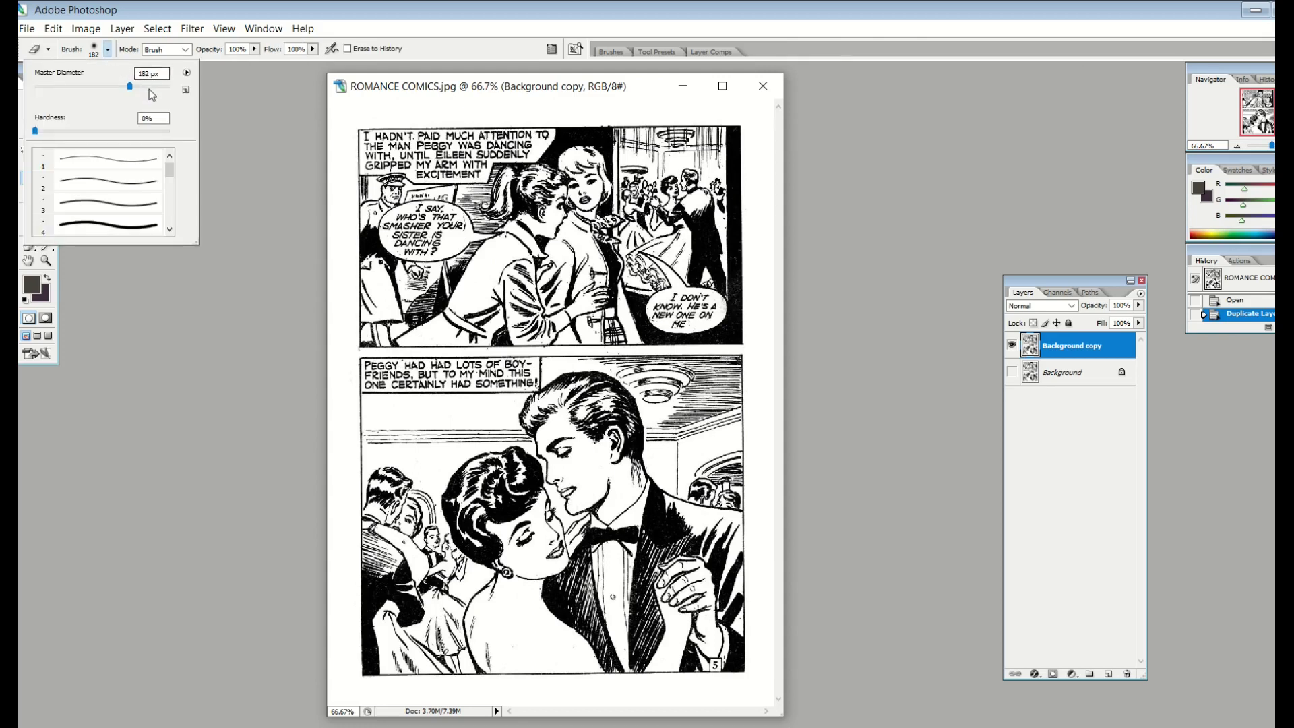
pyautogui.moveTo(35, 131); pyautogui.dragTo(277, 171)
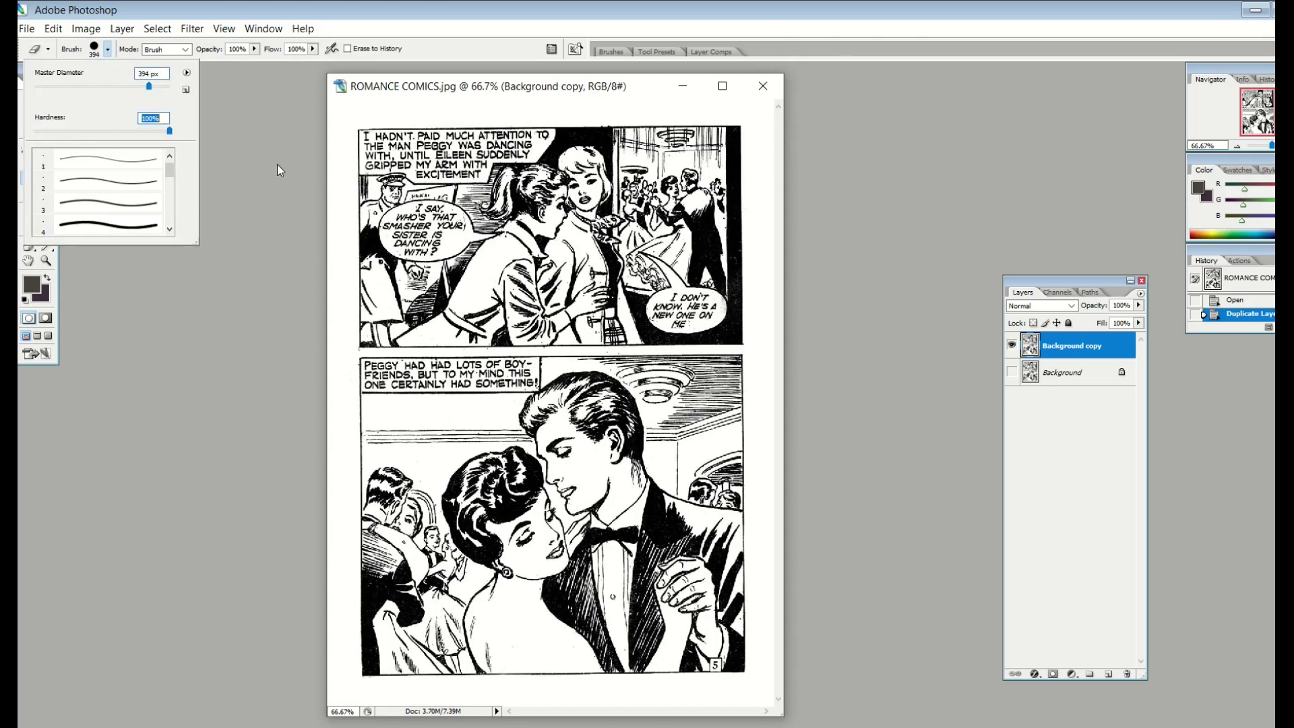
# Erase the upper comic panel, the lower panel's caption and the background above the couple on the Background copy layer.
pyautogui.click(281, 226)
pyautogui.moveTo(342, 232)
pyautogui.mouseDown()
pyautogui.moveTo(678, 234)
pyautogui.moveTo(715, 156)
pyautogui.moveTo(674, 142)
pyautogui.moveTo(432, 135)
pyautogui.moveTo(323, 110)
pyautogui.mouseUp()
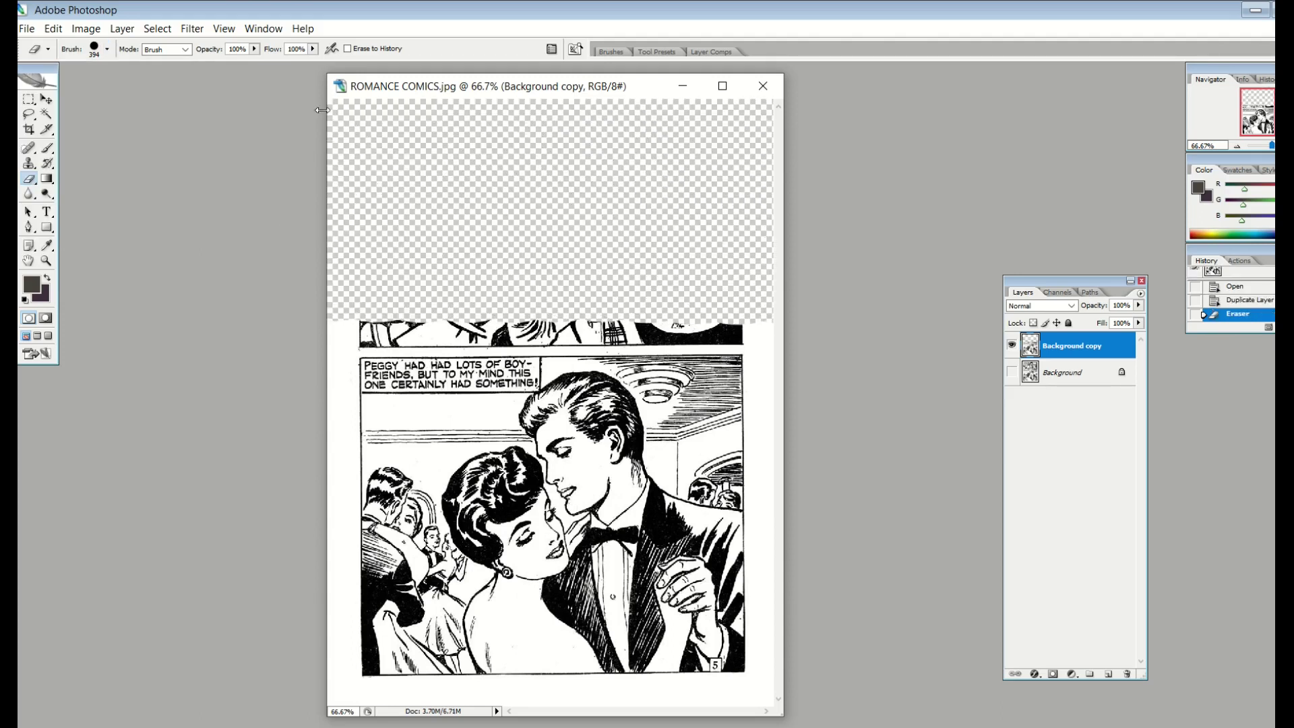
pyautogui.click(389, 372)
pyautogui.click(448, 351)
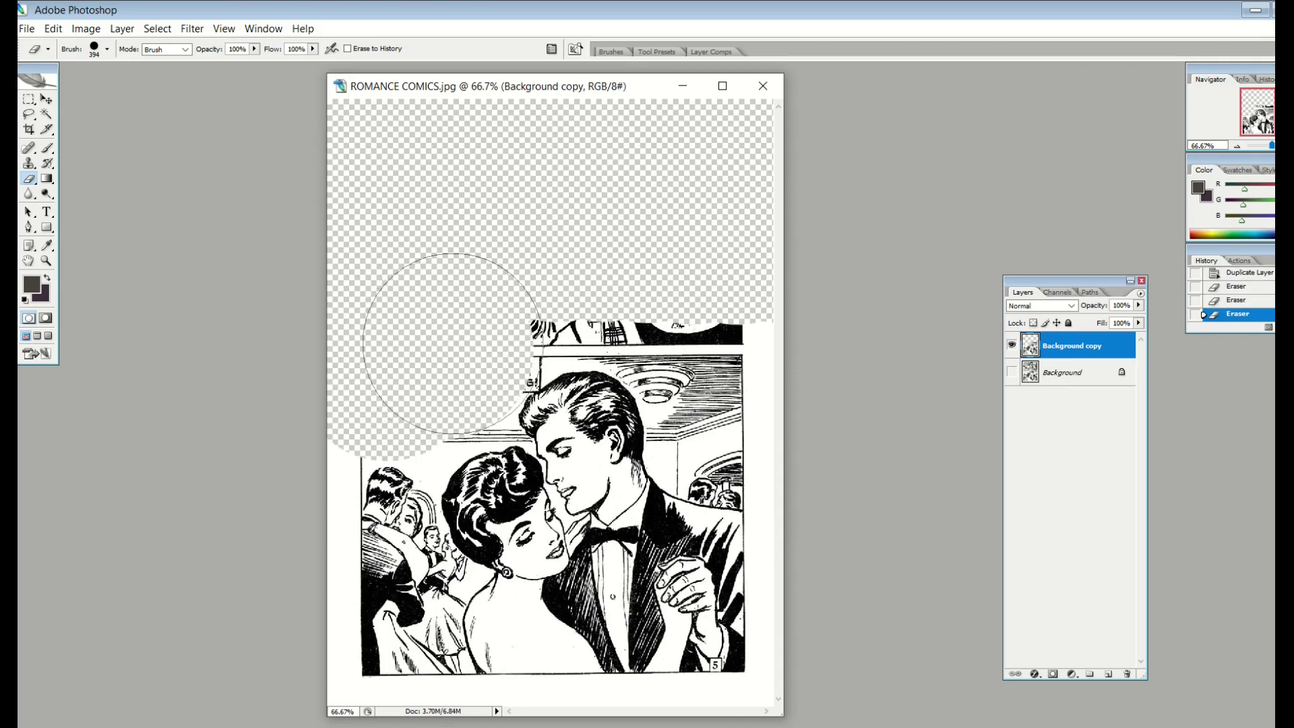
pyautogui.click(496, 310)
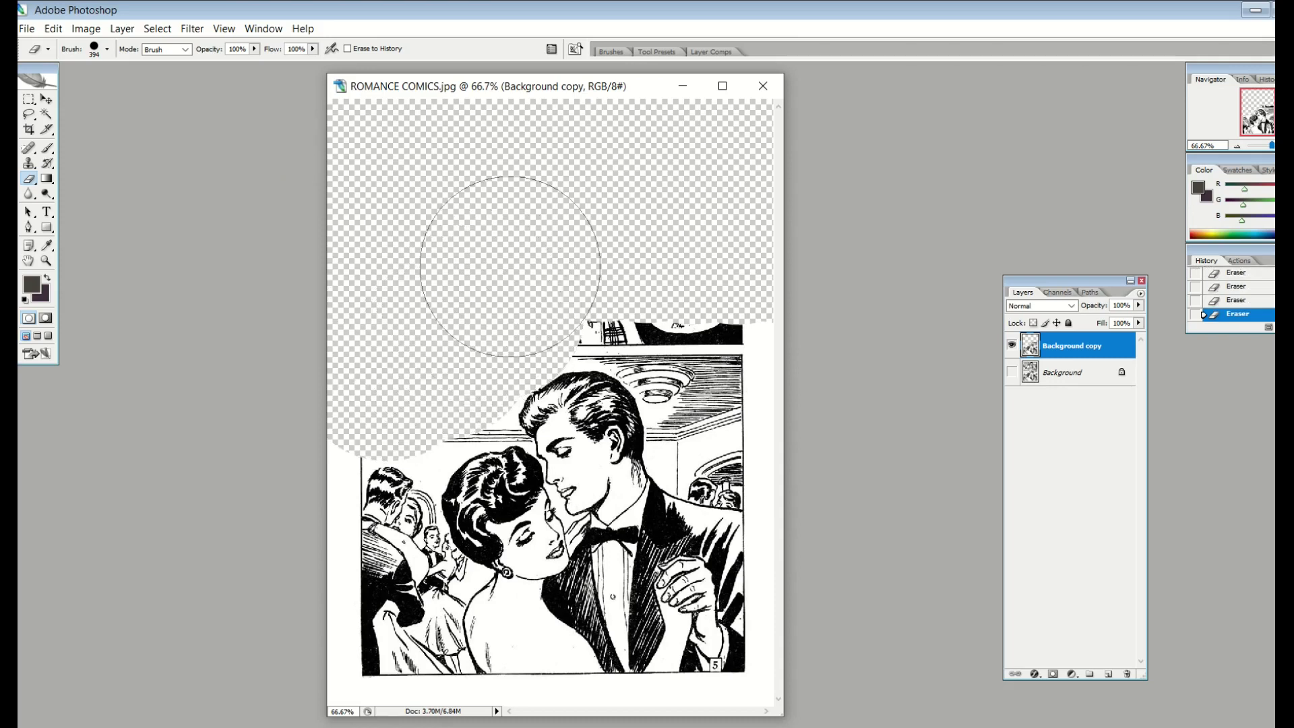
pyautogui.click(546, 273)
pyautogui.click(631, 282)
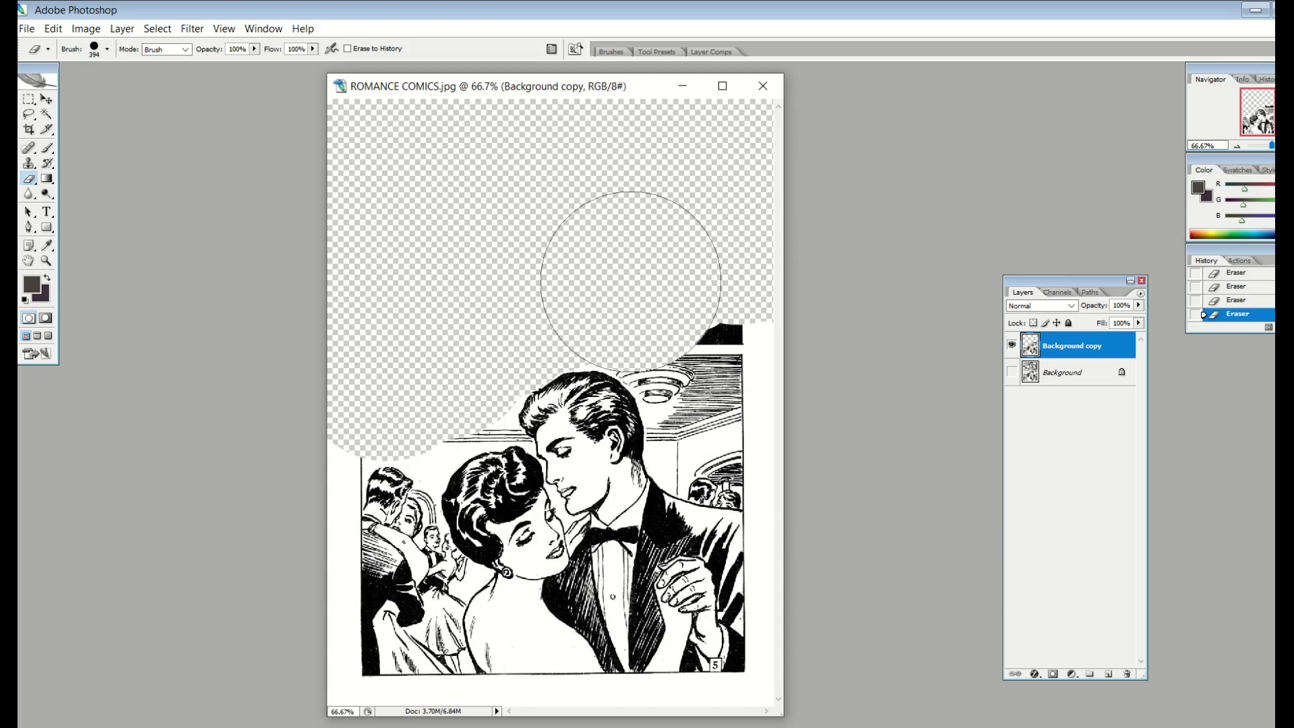
pyautogui.click(683, 318)
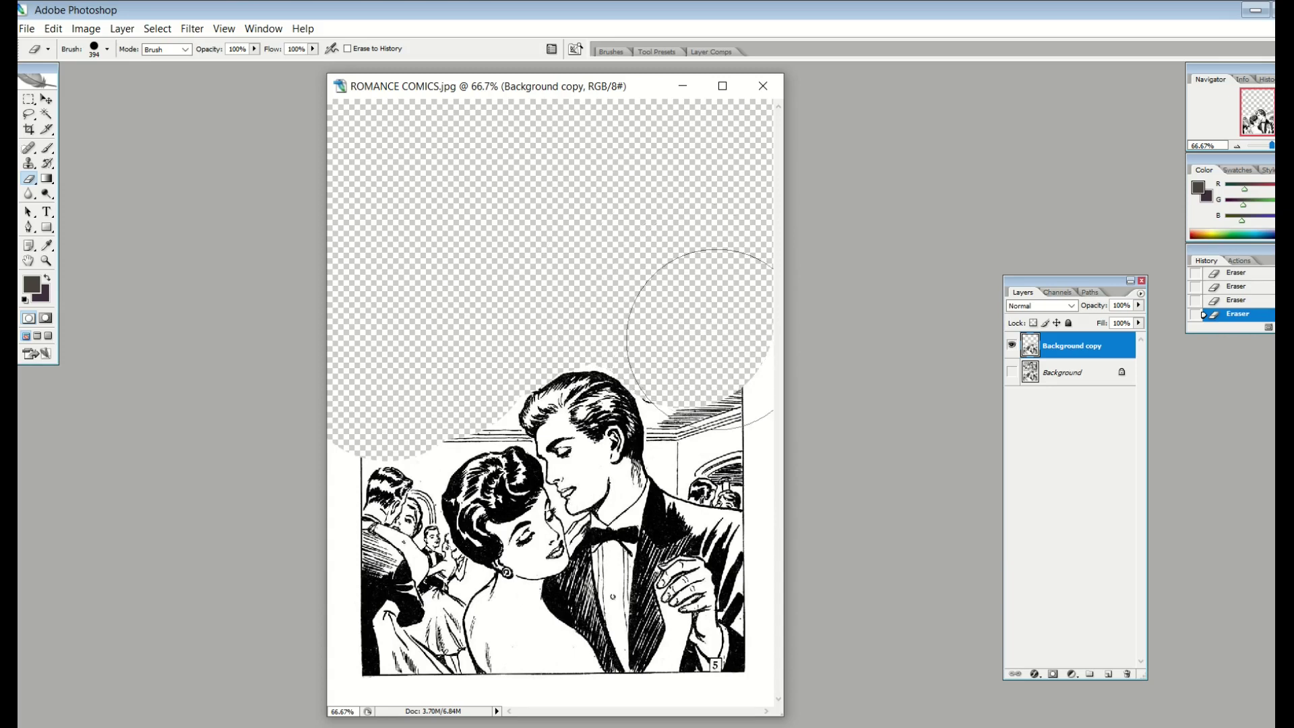
pyautogui.click(719, 371)
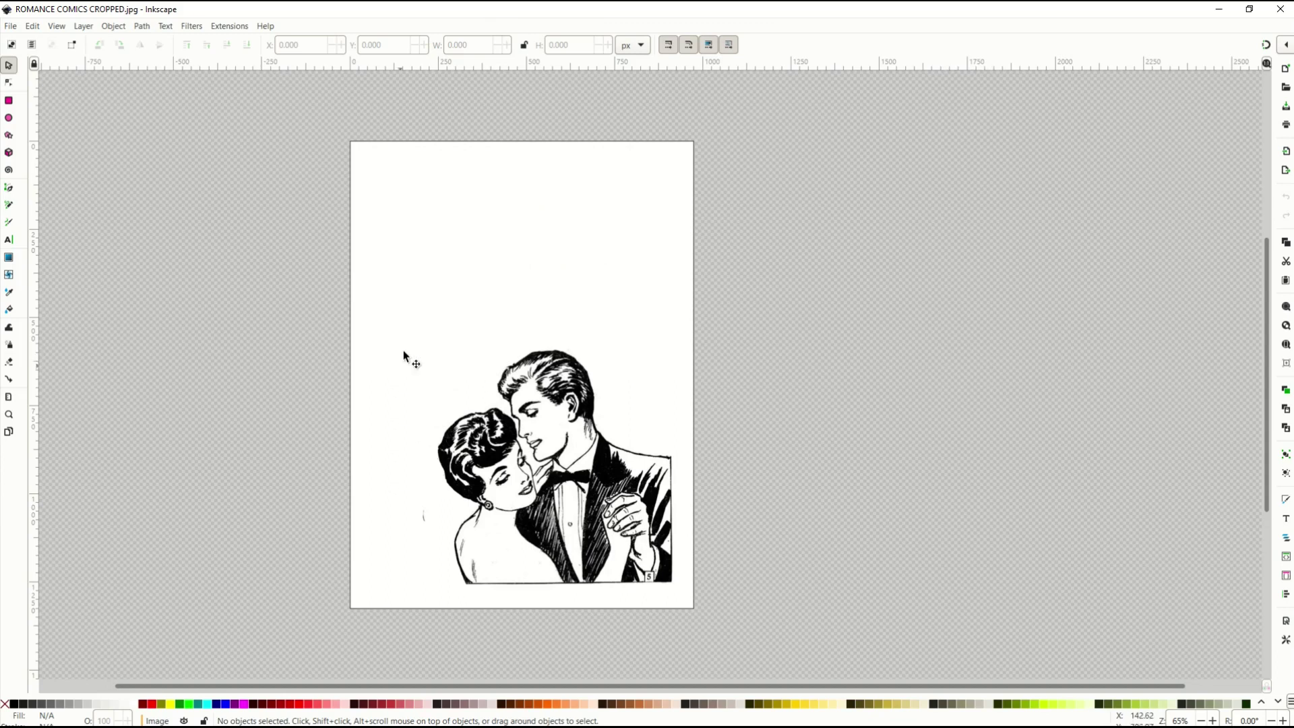
# Switch to Inkscape and trace the ROMANCE COMICS CROPPED.jpg image as a single scan with Brightness cutoff, previewing it before applying.
pyautogui.click(469, 435)
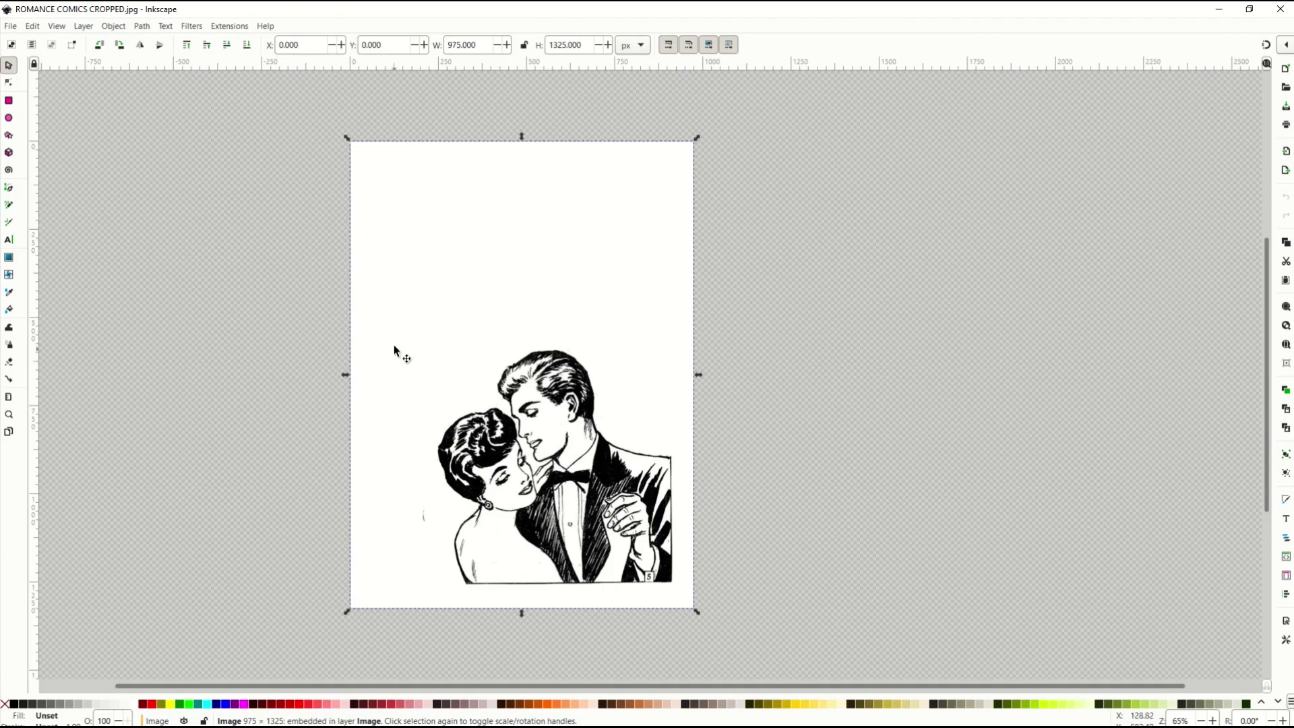
pyautogui.click(142, 26)
pyautogui.click(165, 73)
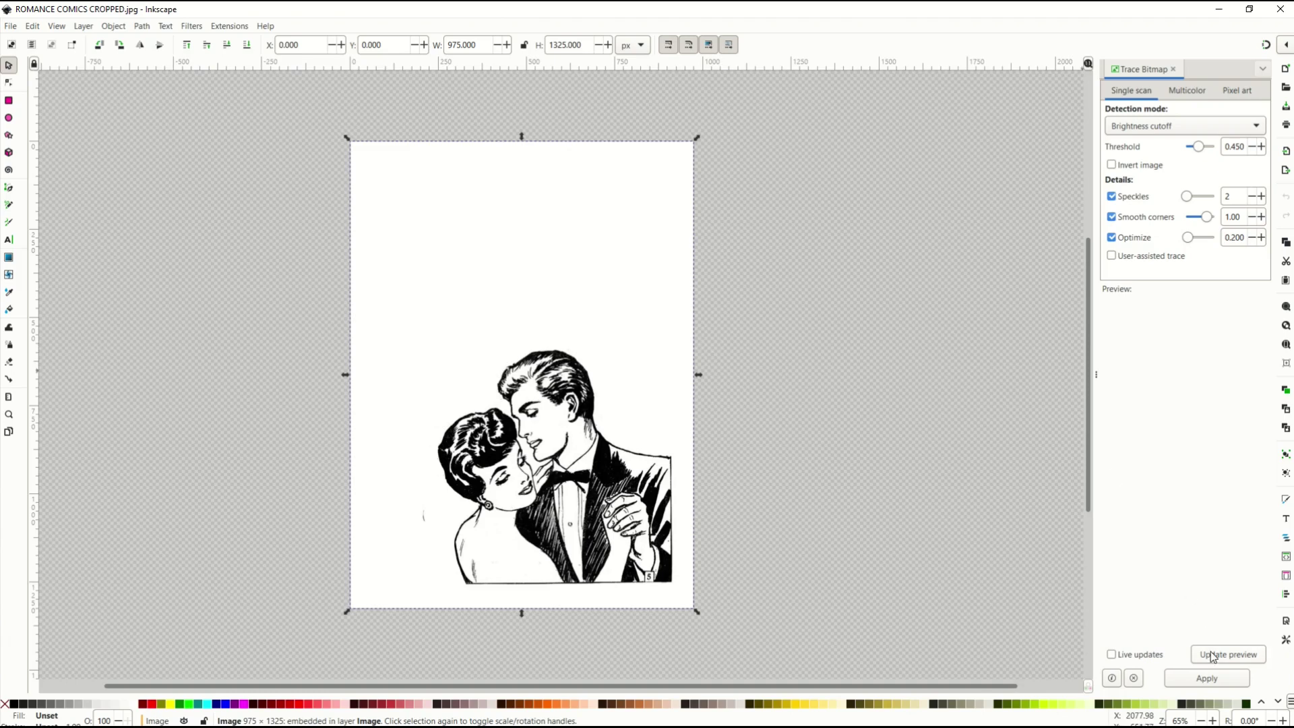
pyautogui.click(1212, 652)
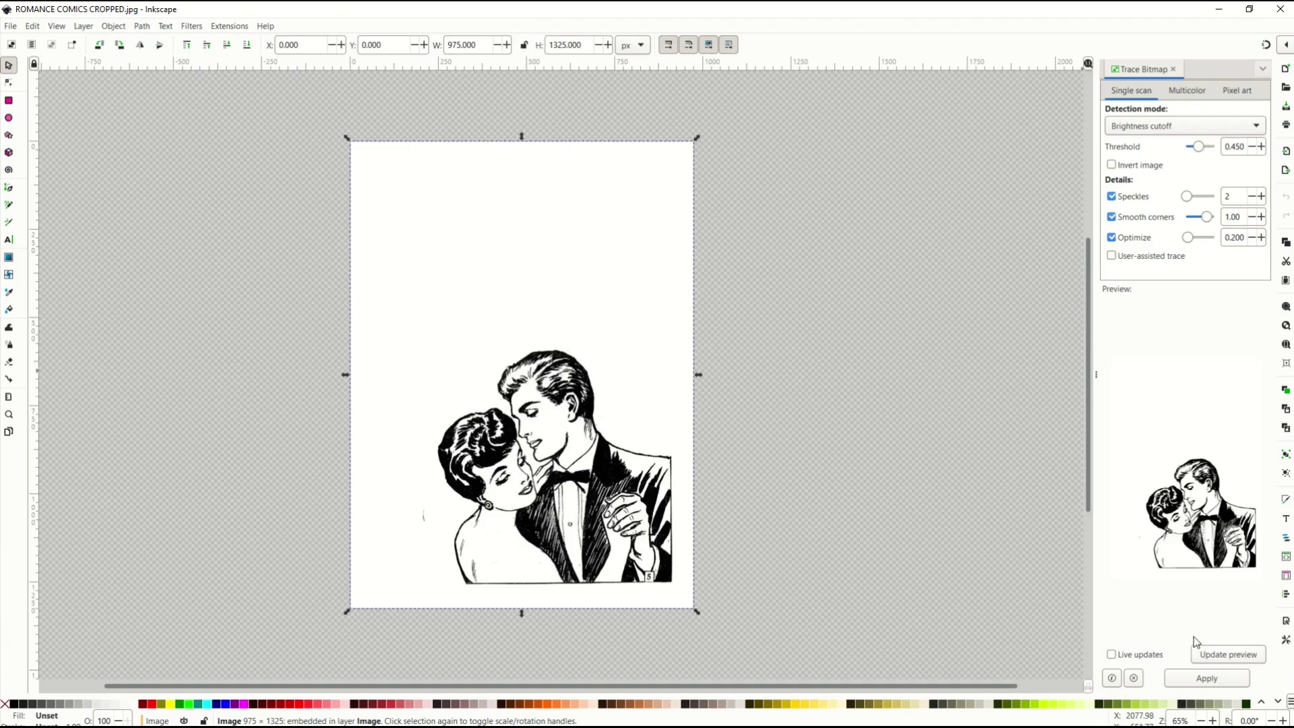
pyautogui.click(1171, 677)
# Delete the original bitmap from behind the trace and place the traced couple back on the page.
pyautogui.moveTo(456, 490)
pyautogui.mouseDown()
pyautogui.moveTo(394, 480)
pyautogui.moveTo(220, 367)
pyautogui.moveTo(247, 332)
pyautogui.moveTo(228, 363)
pyautogui.mouseUp()
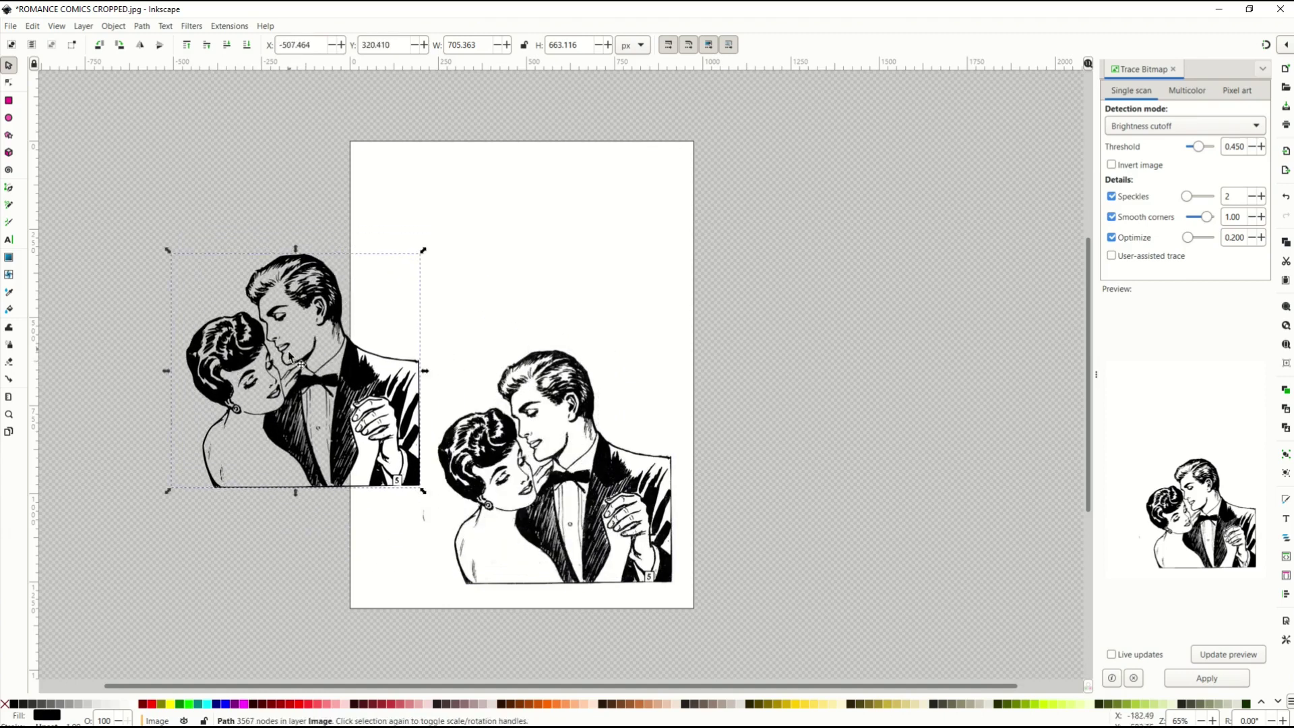
pyautogui.click(571, 282)
pyautogui.press('Delete')
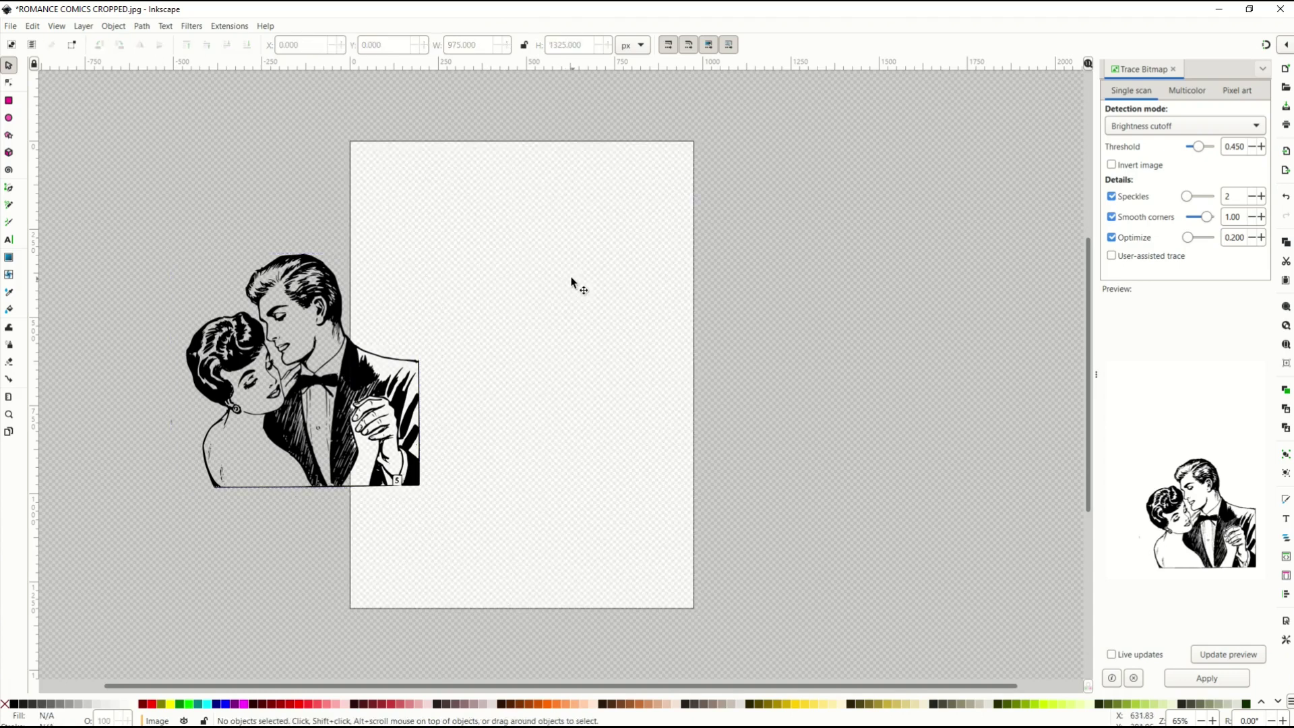
pyautogui.moveTo(234, 367); pyautogui.dragTo(450, 402)
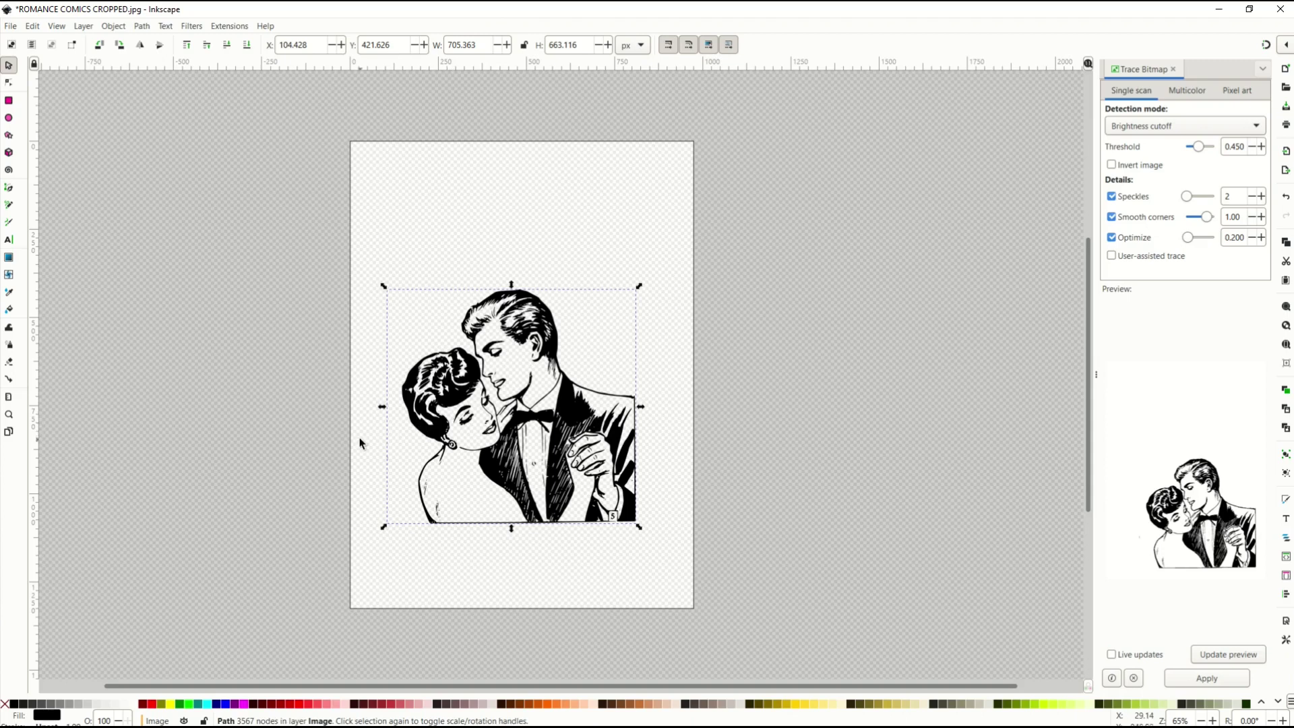
# Delete the nodes of the stray speck beside the woman's shoulder from the traced path.
pyautogui.scroll(2, 357, 442)
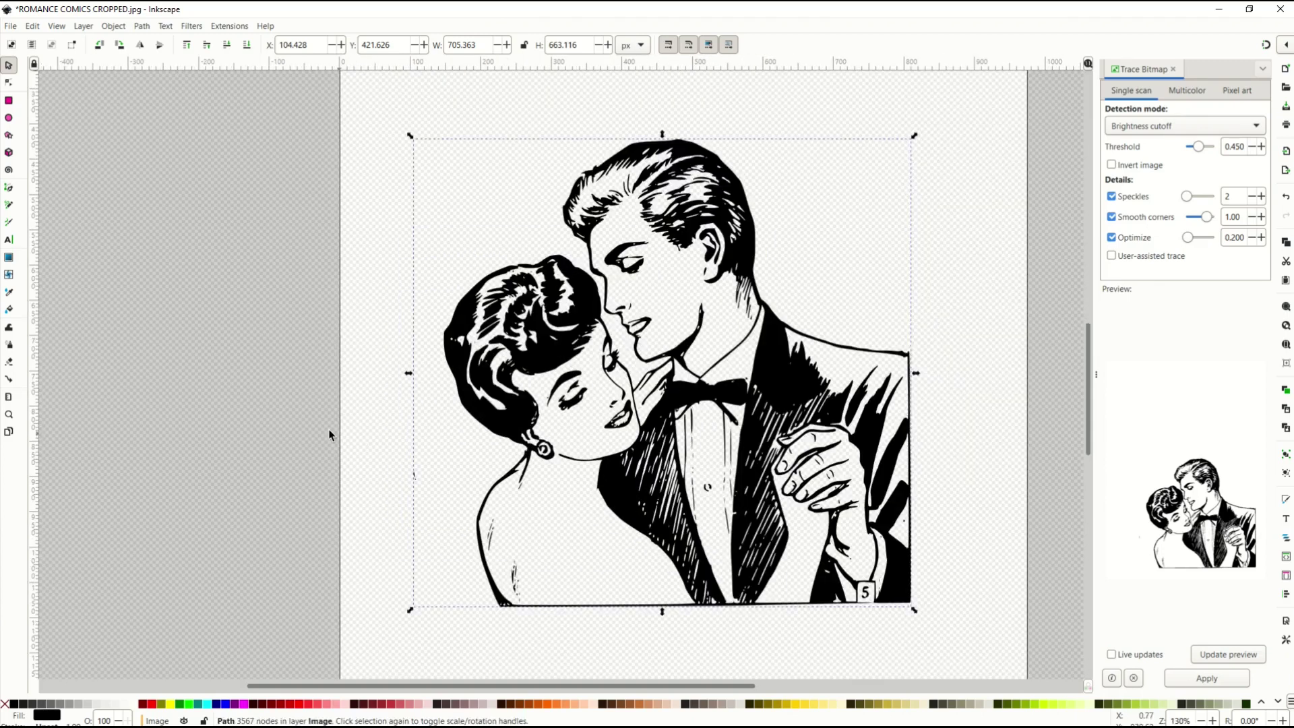
pyautogui.click(9, 82)
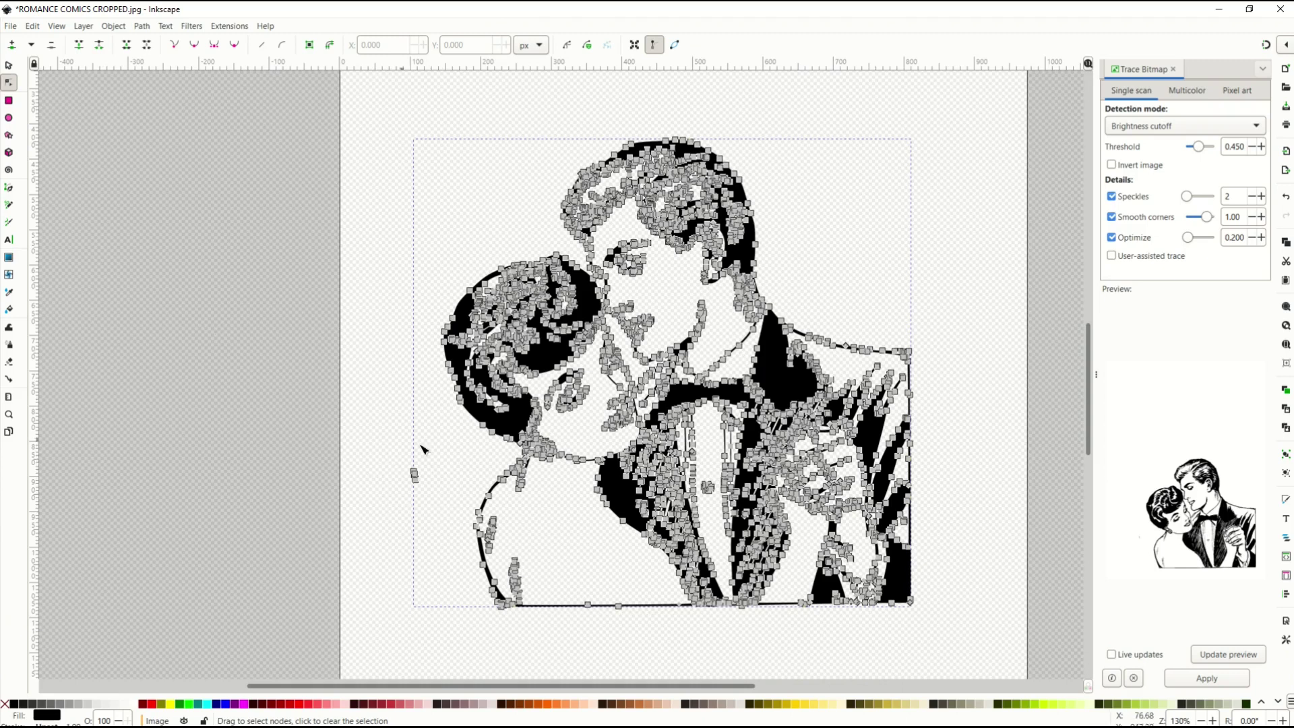
pyautogui.click(9, 65)
pyautogui.scroll(3, 426, 515)
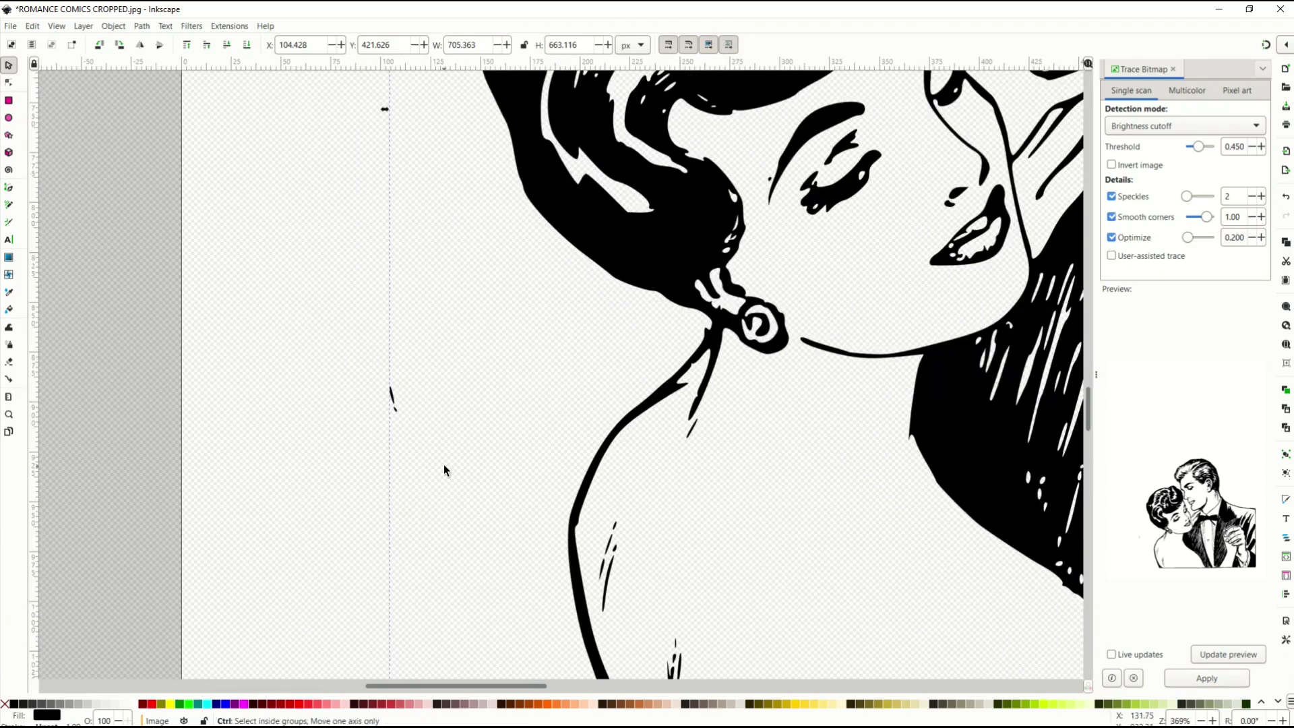
pyautogui.scroll(-2, 445, 470)
pyautogui.hscroll(5, 494, 675)
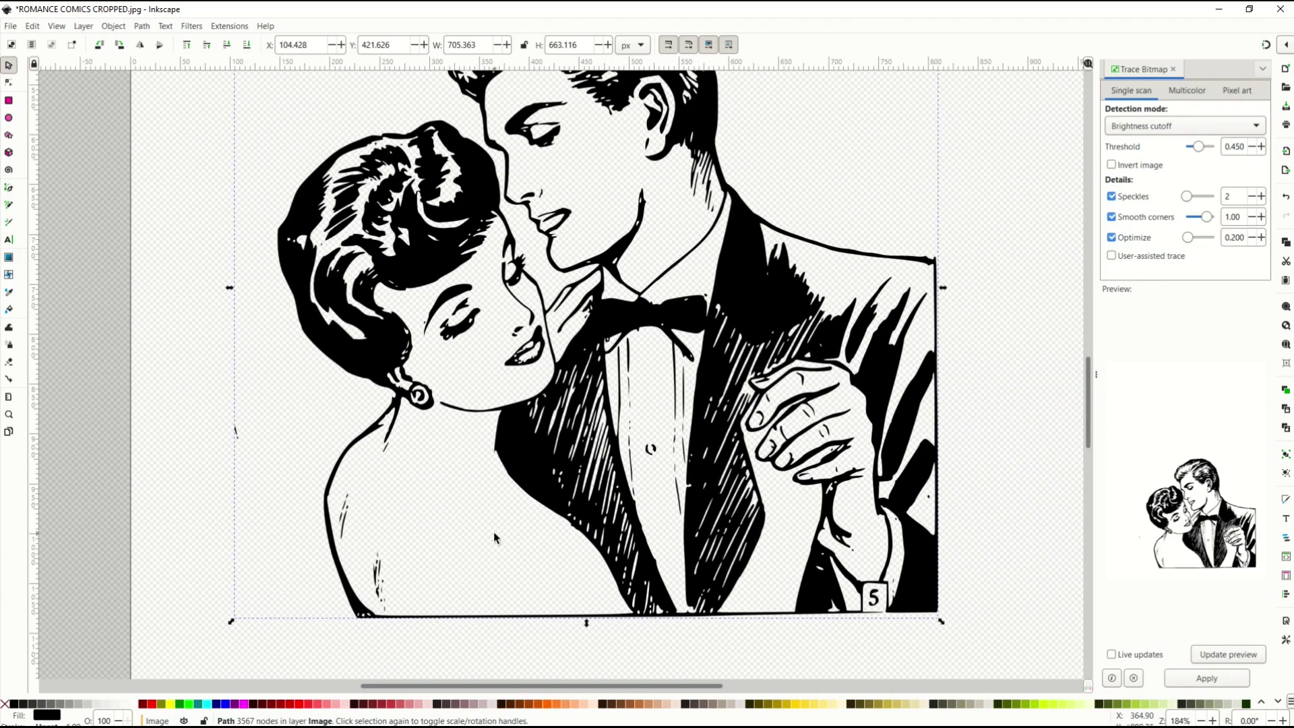
pyautogui.scroll(3, 494, 535)
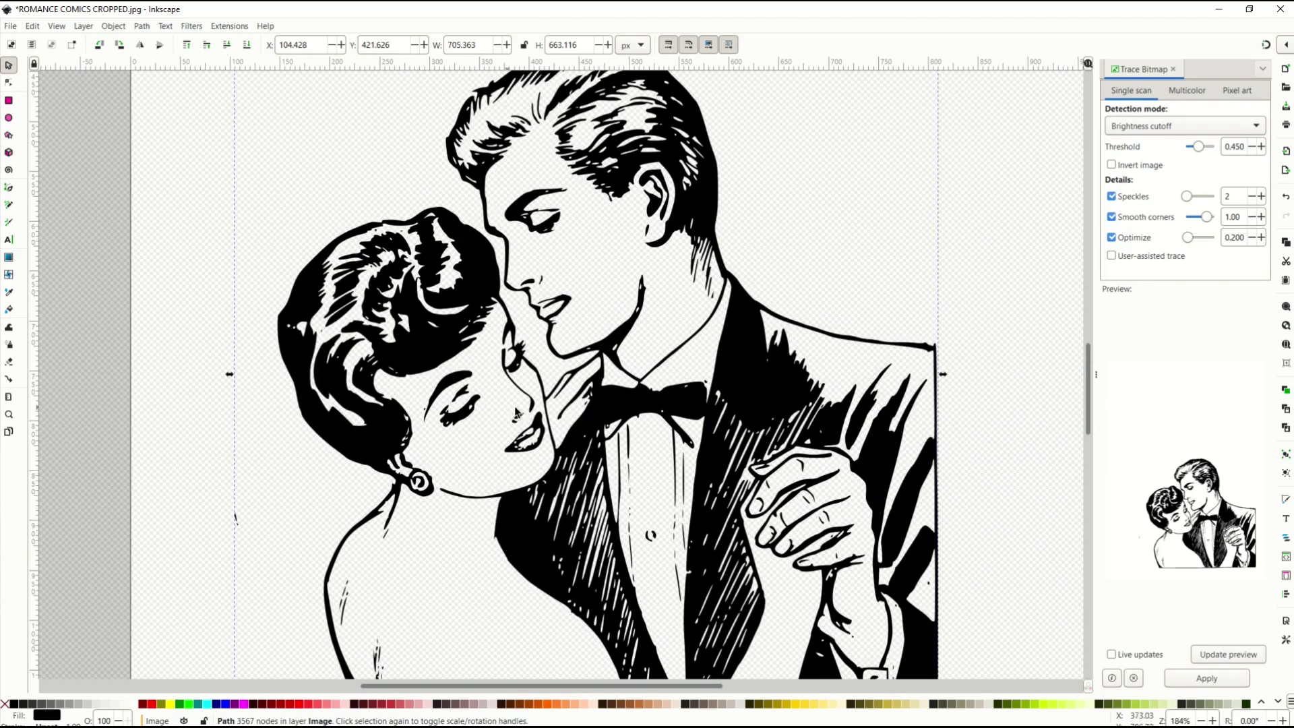
pyautogui.click(9, 83)
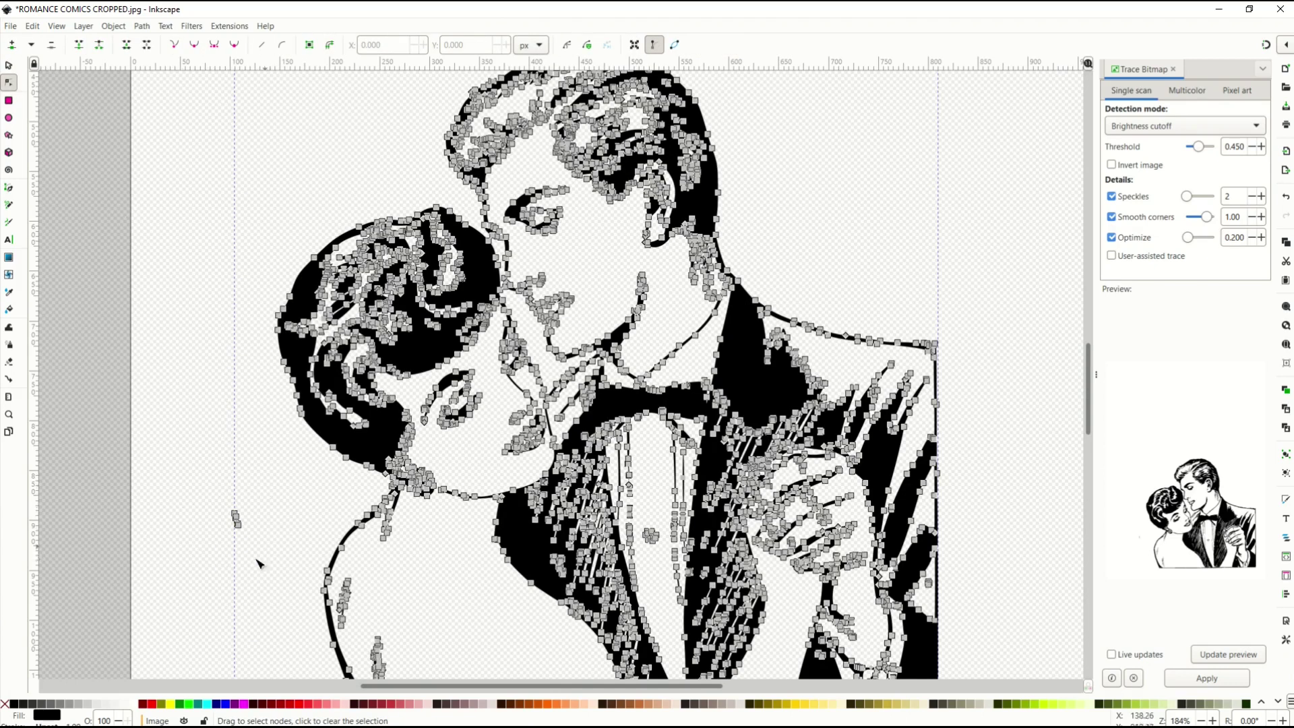
pyautogui.moveTo(184, 475); pyautogui.dragTo(295, 573)
pyautogui.press('Delete')
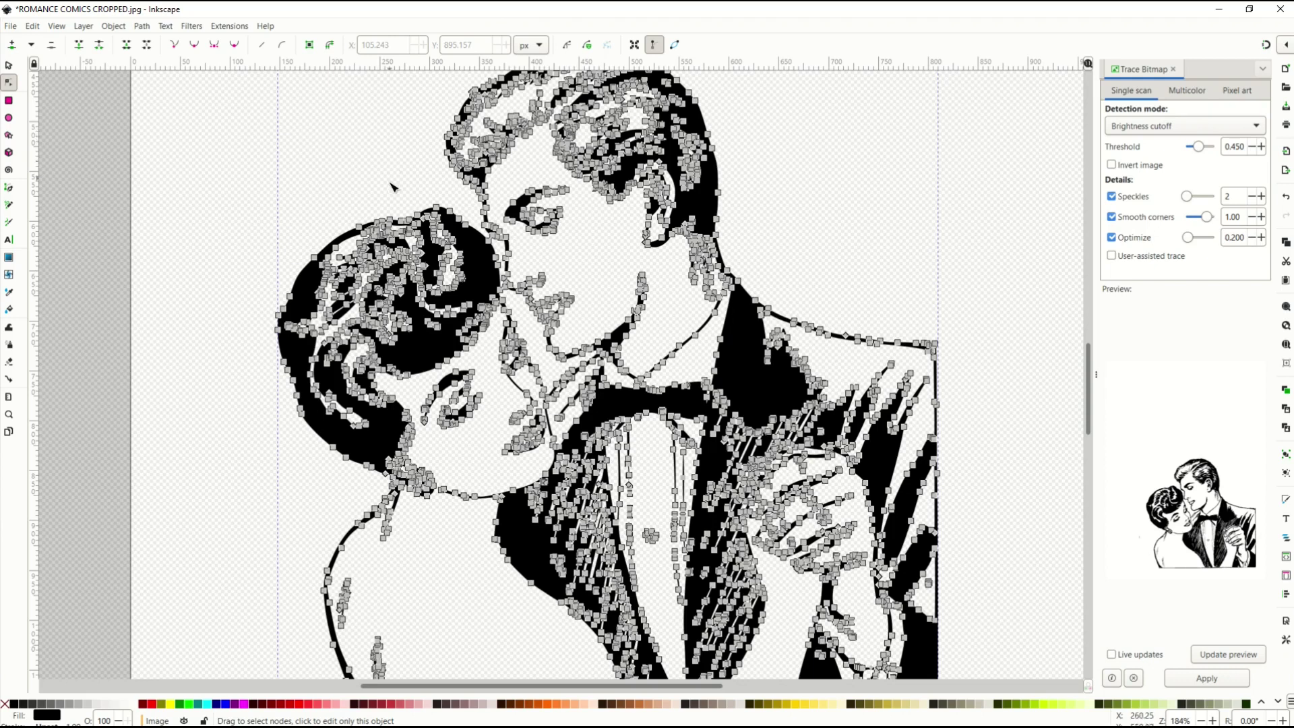
pyautogui.scroll(-1, 391, 169)
pyautogui.scroll(3, 438, 263)
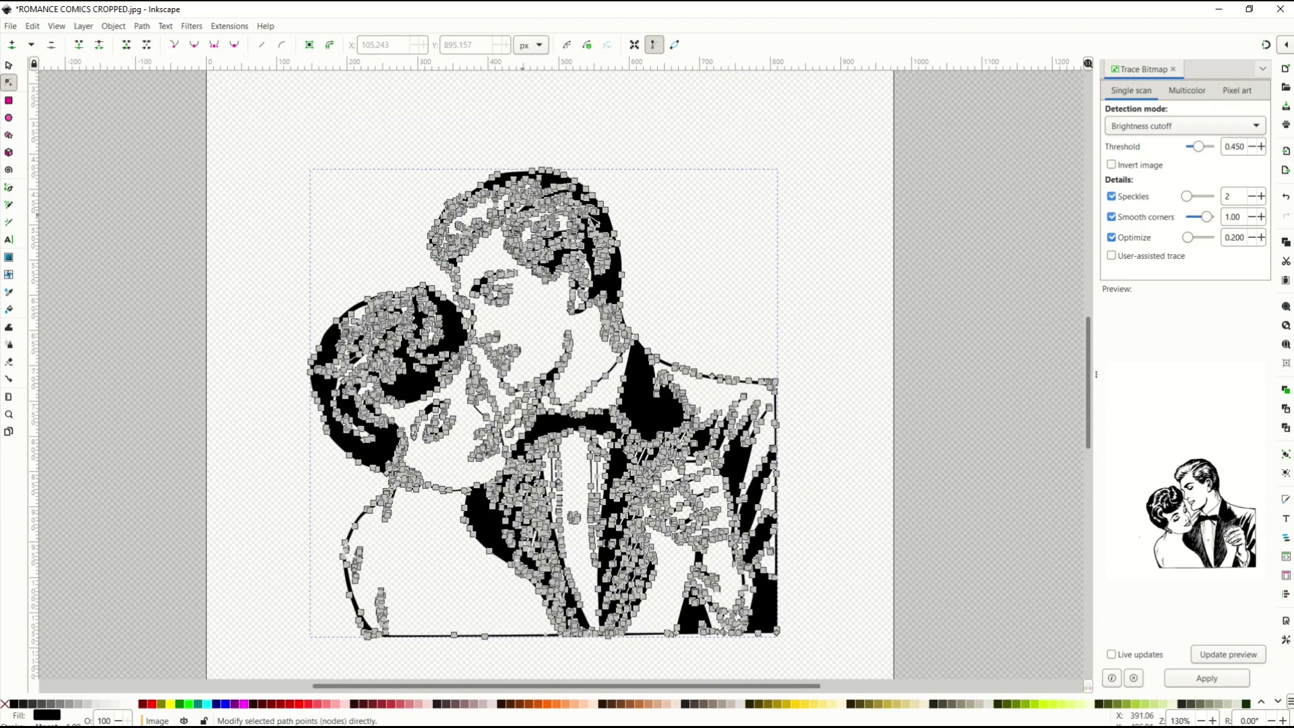
# Move the whole traced couple slightly up and left, to about X 136 px and Y 412 px.
pyautogui.click(9, 66)
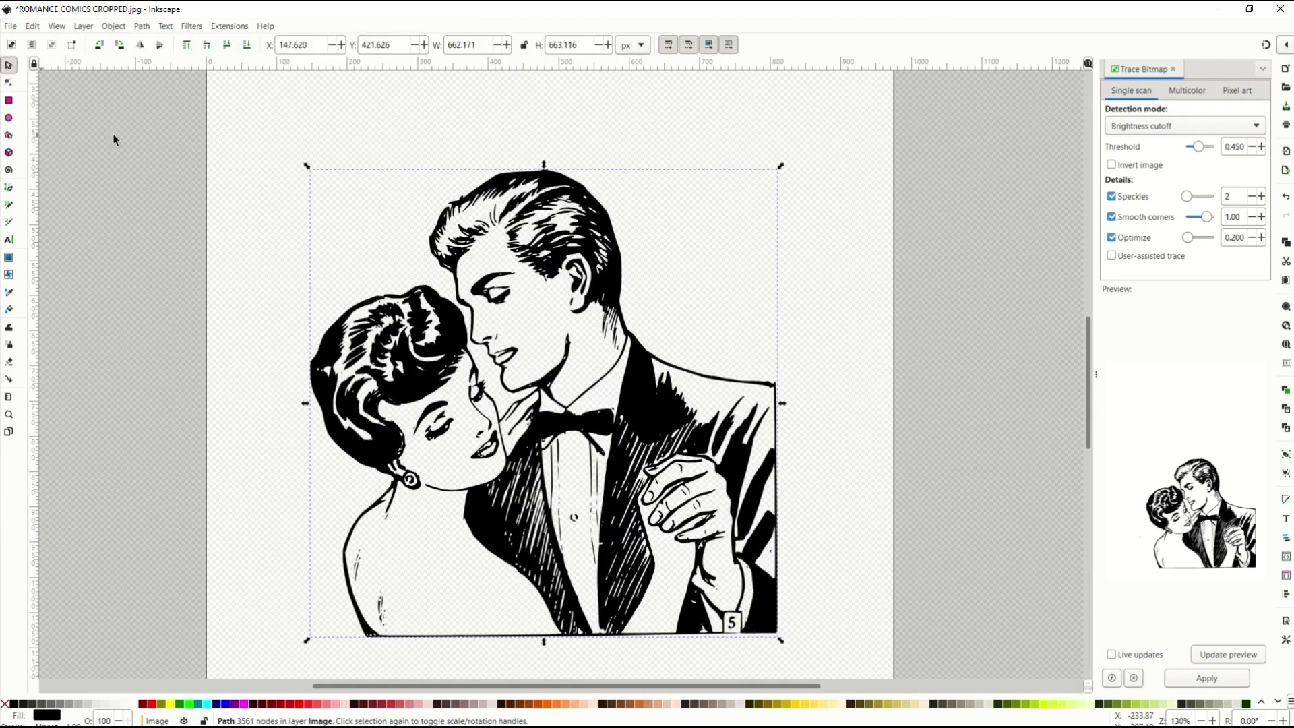
pyautogui.moveTo(417, 386); pyautogui.dragTo(407, 378)
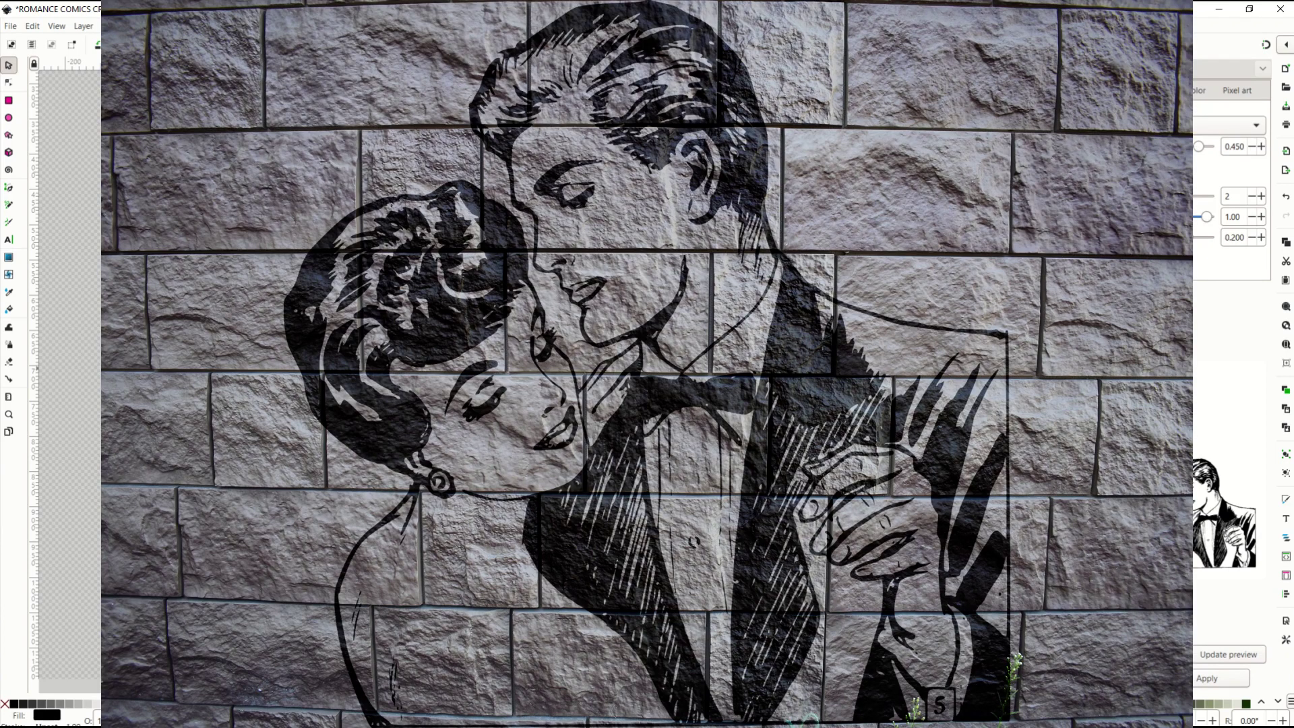
pyautogui.press('-')
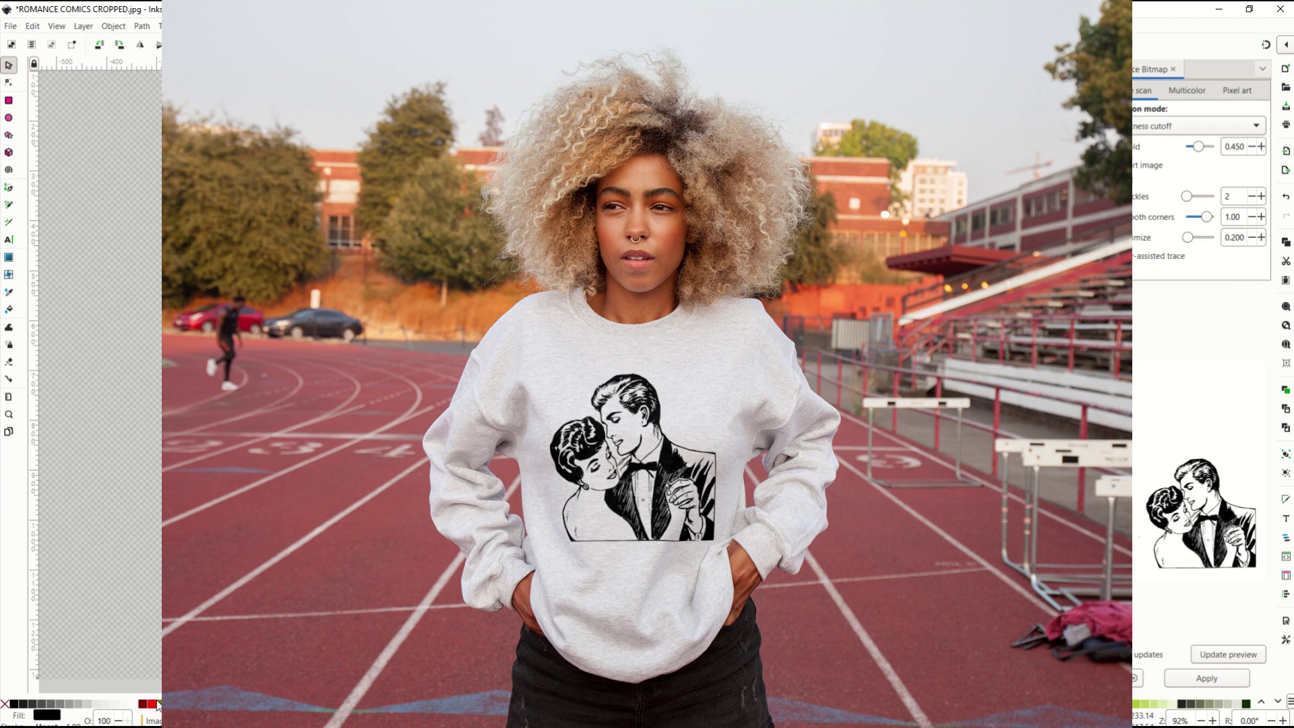
# Try red, magenta and dark red fills on the traced couple, and set the fill back to black.
pyautogui.click(154, 703)
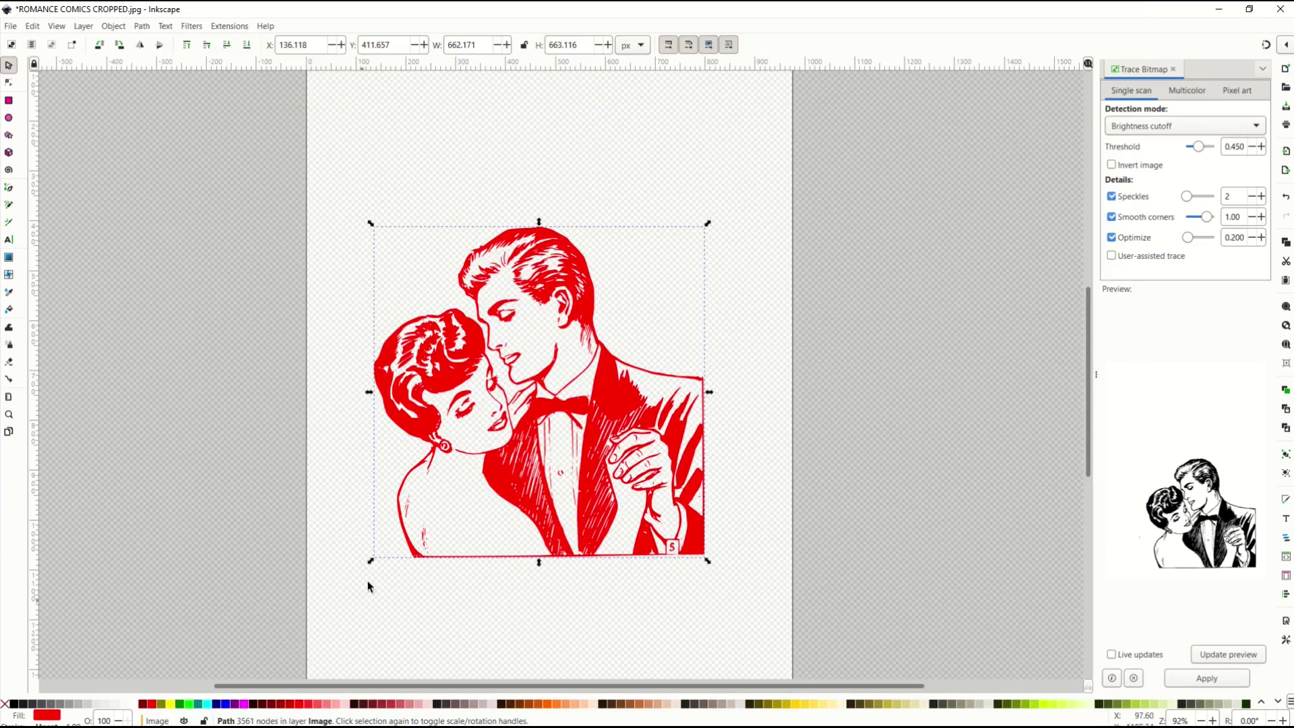
pyautogui.click(354, 704)
pyautogui.click(218, 704)
pyautogui.click(244, 703)
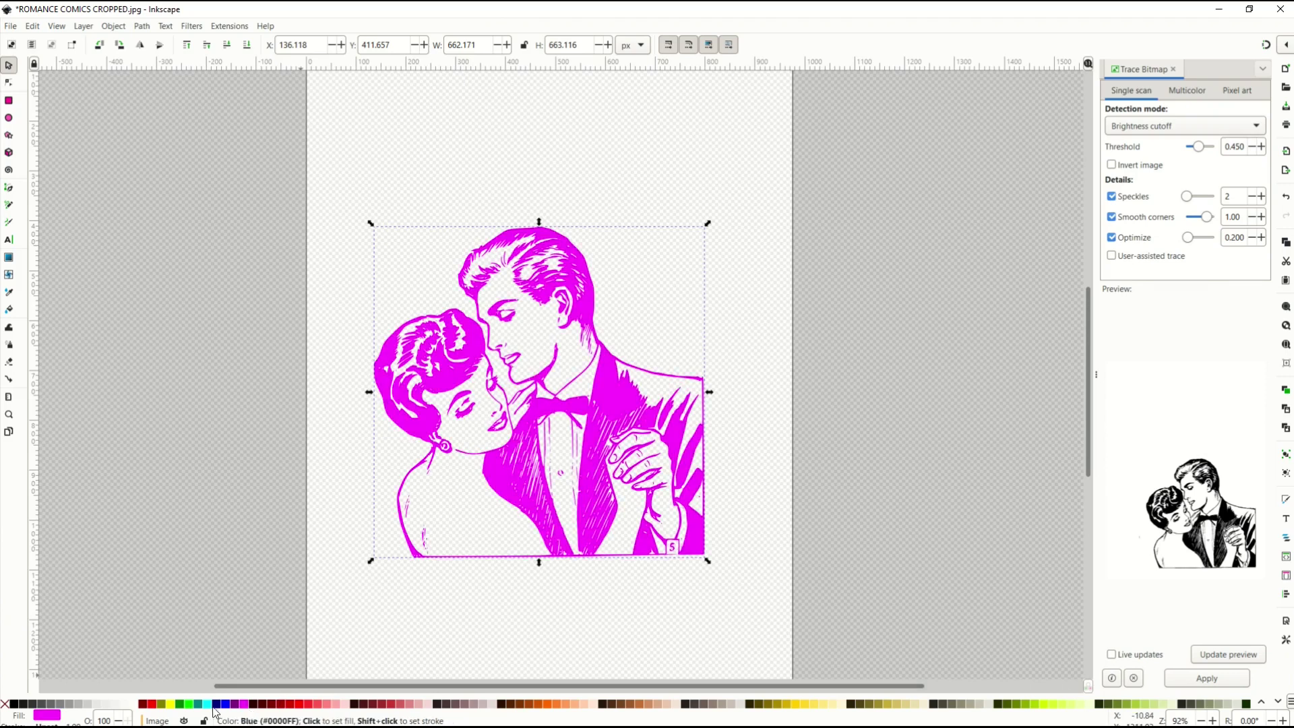
pyautogui.click(143, 704)
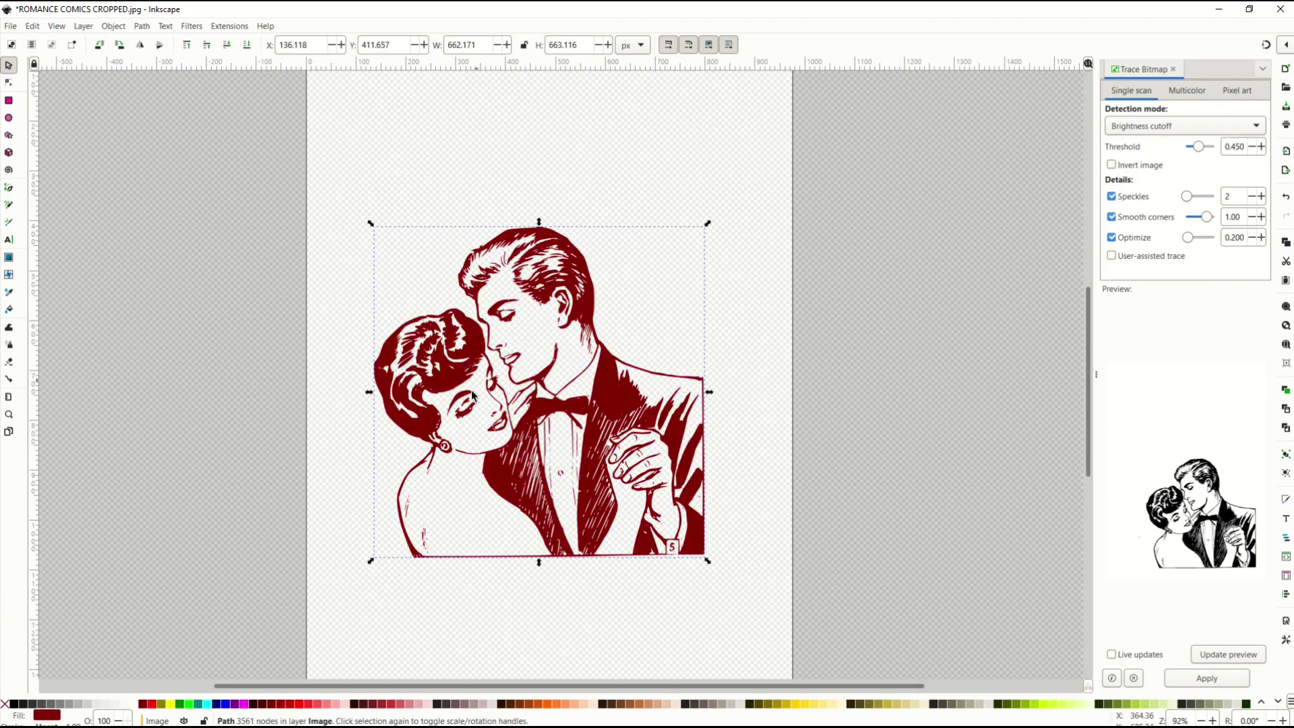
pyautogui.click(14, 705)
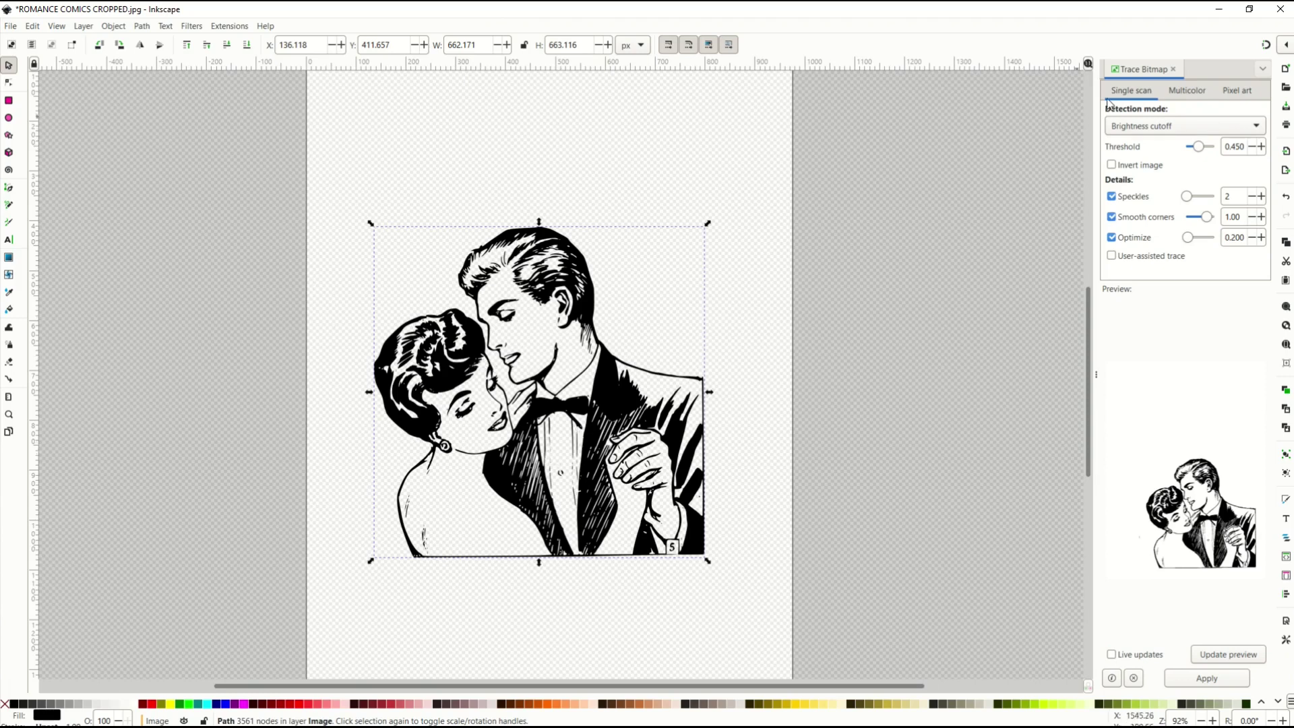
# Close the Trace Bitmap settings and set up a single-image PNG export limited to the selected artwork.
pyautogui.click(1172, 70)
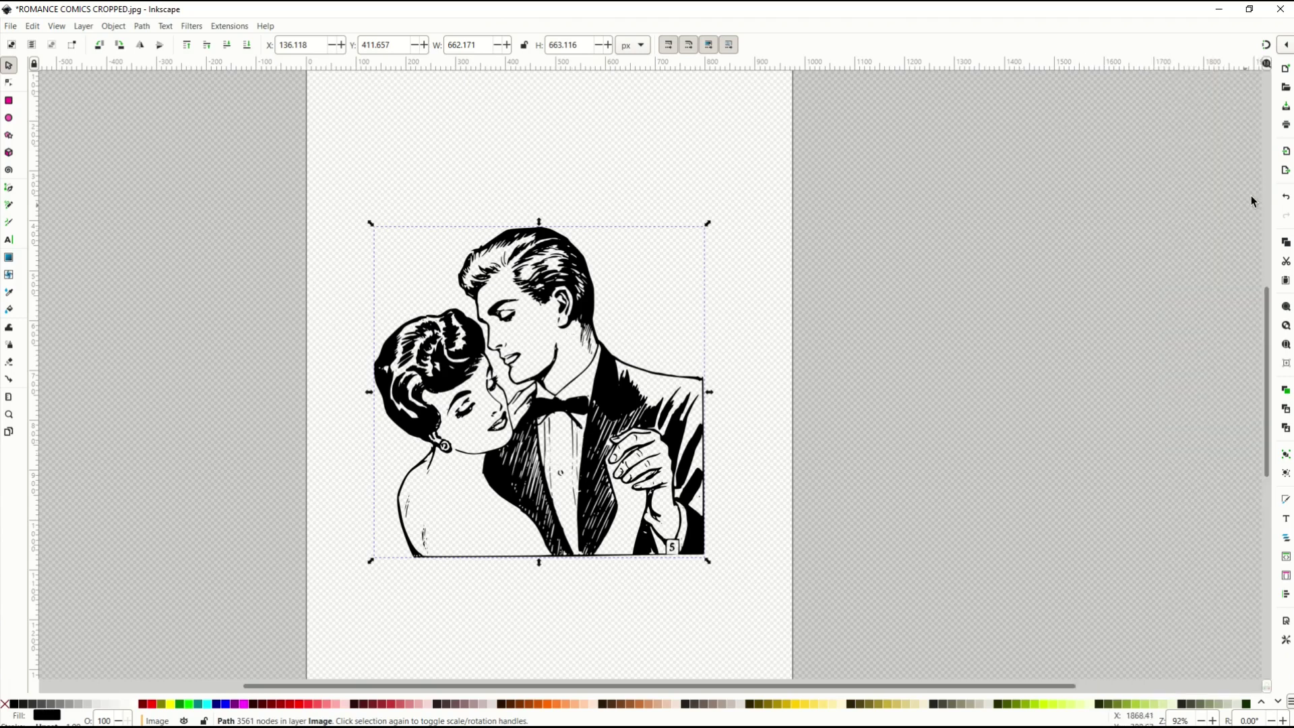
pyautogui.click(1285, 171)
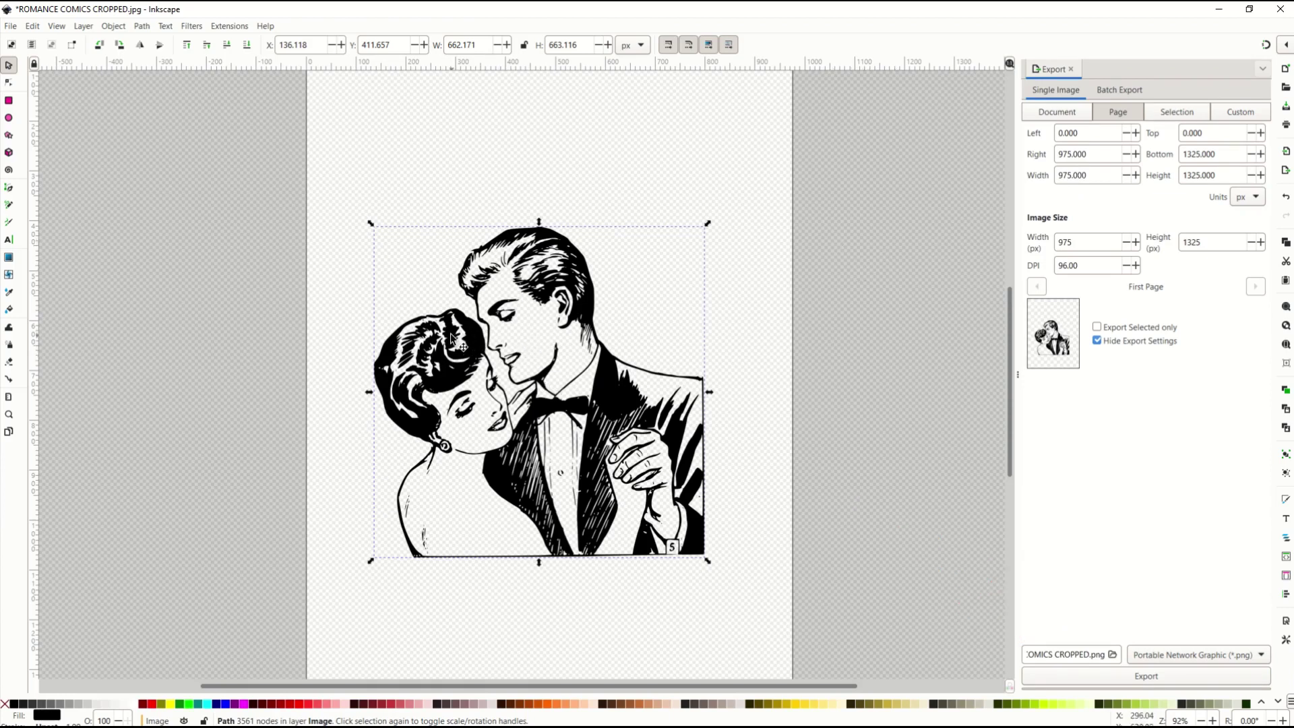
pyautogui.click(10, 25)
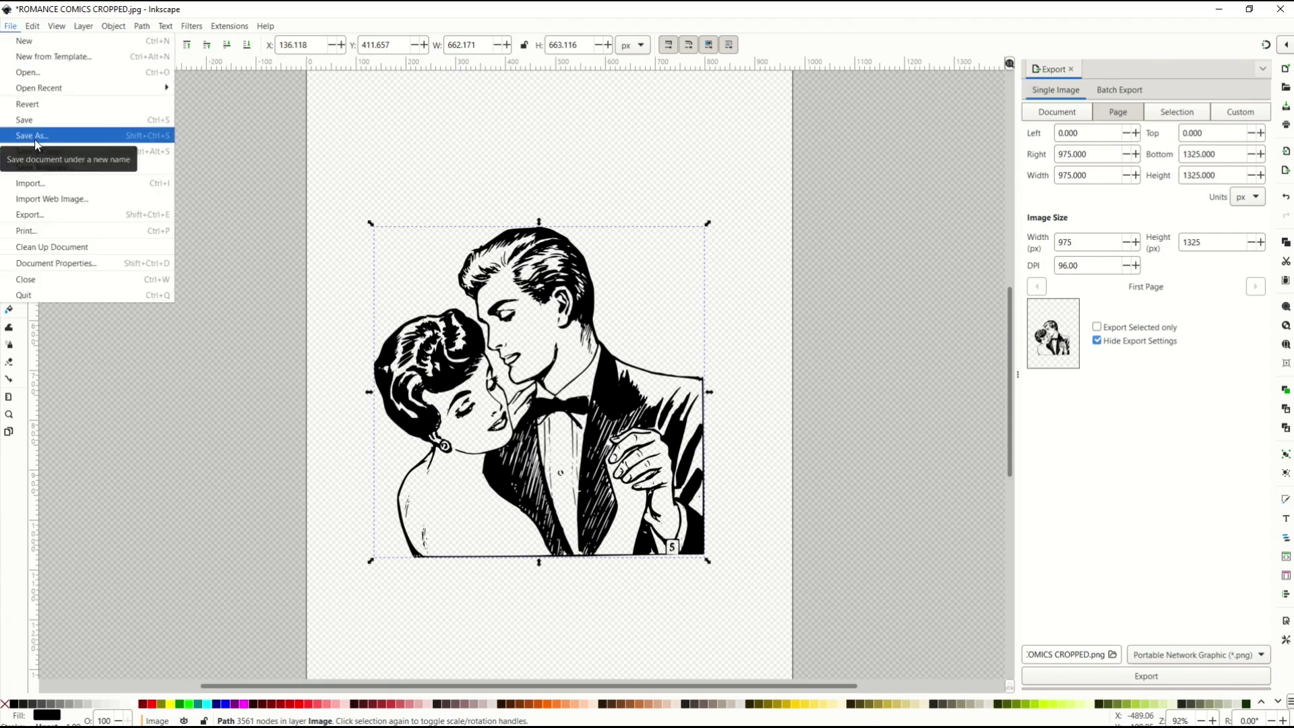
pyautogui.click(337, 140)
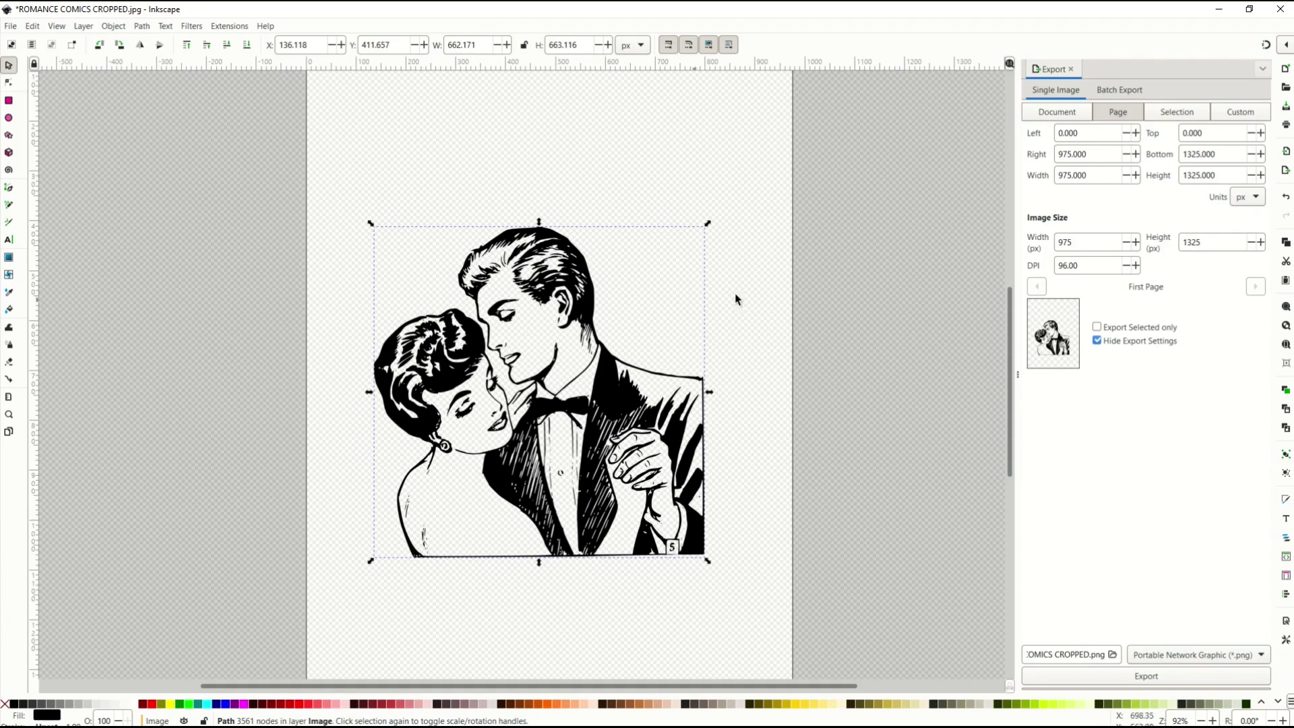
pyautogui.click(1167, 115)
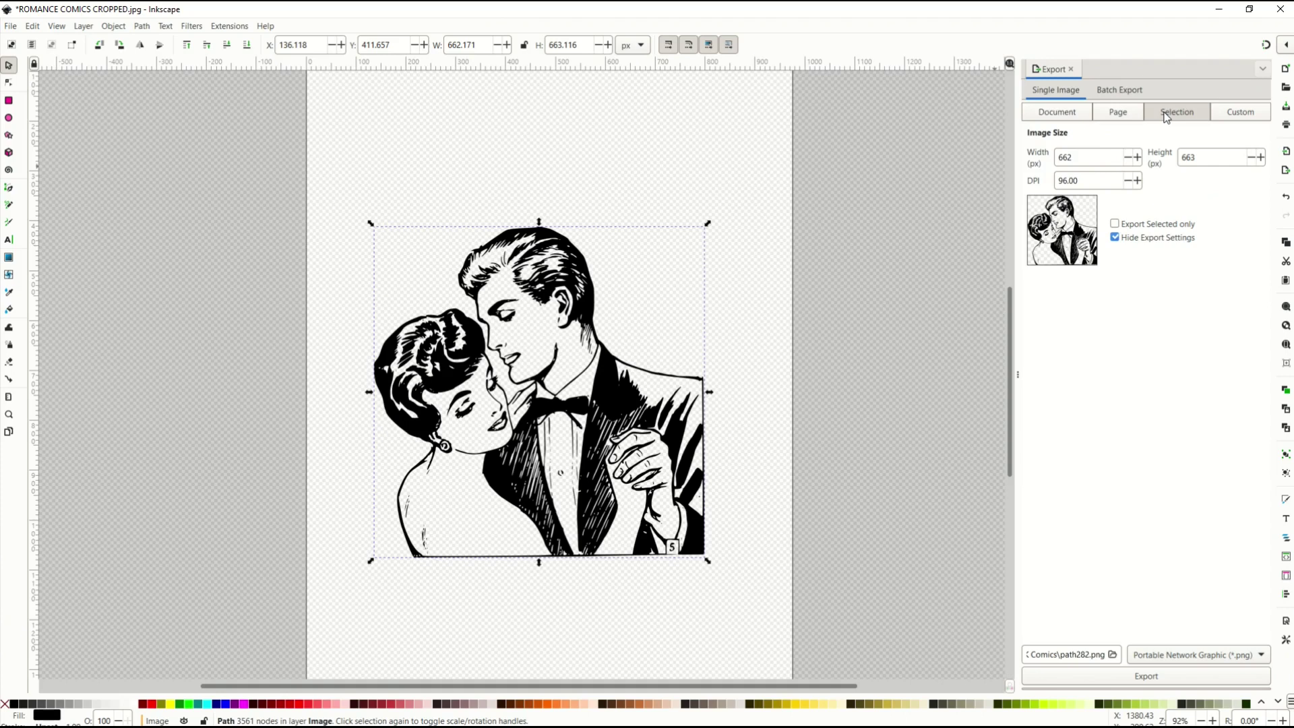
# Enlarge the traced couple proportionally to about 1437 by 1439 px and set the PNG export resolution to 300 DPI.
pyautogui.scroll(-3, 367, 349)
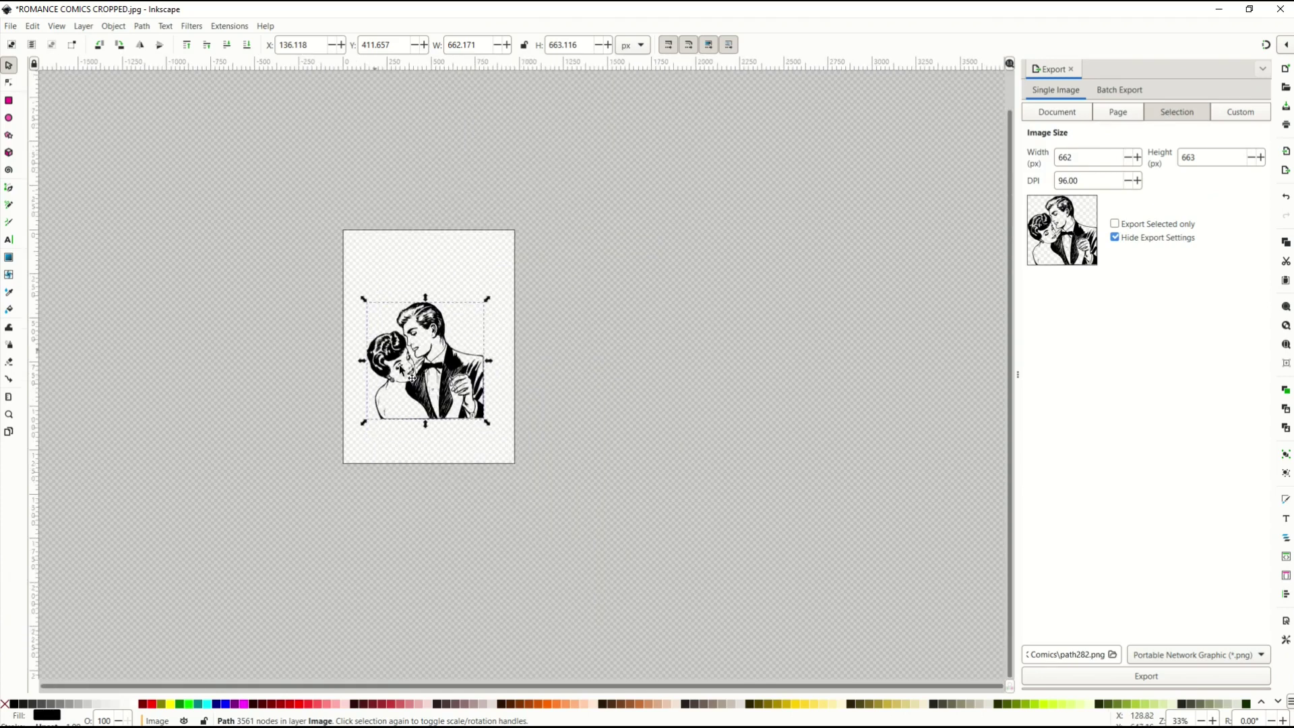
pyautogui.moveTo(483, 420); pyautogui.dragTo(691, 539)
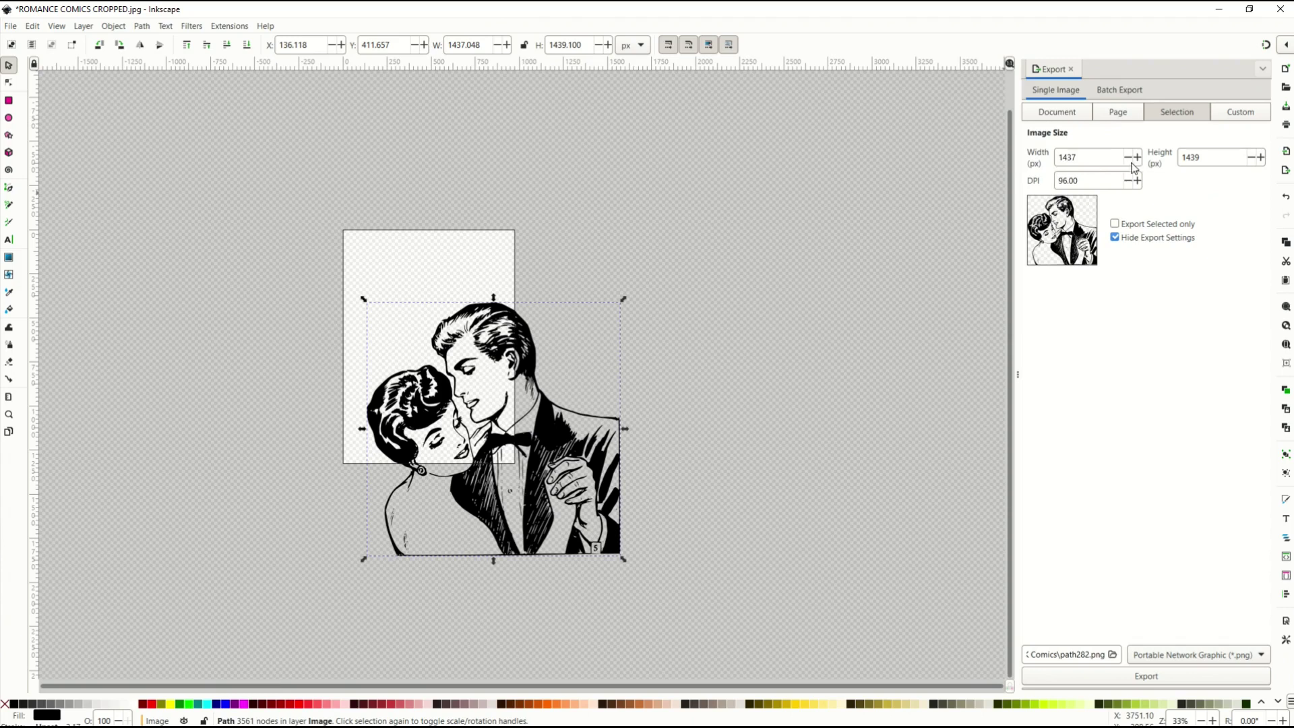
pyautogui.moveTo(1132, 181); pyautogui.dragTo(1040, 180)
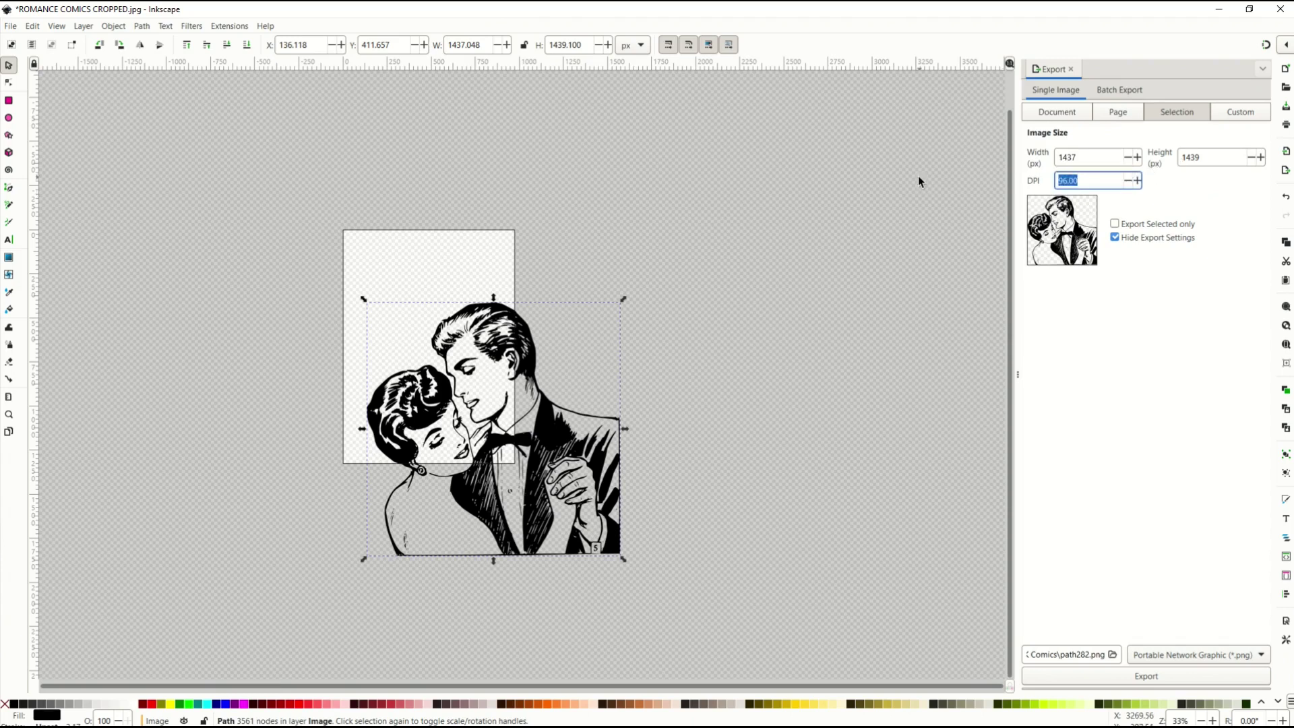
pyautogui.write('300')
pyautogui.press('Return')
# Move the couple up and left to about X -529 px and Y -211 px, and enlarge it further from its lower-right corner.
pyautogui.moveTo(418, 412); pyautogui.dragTo(312, 305)
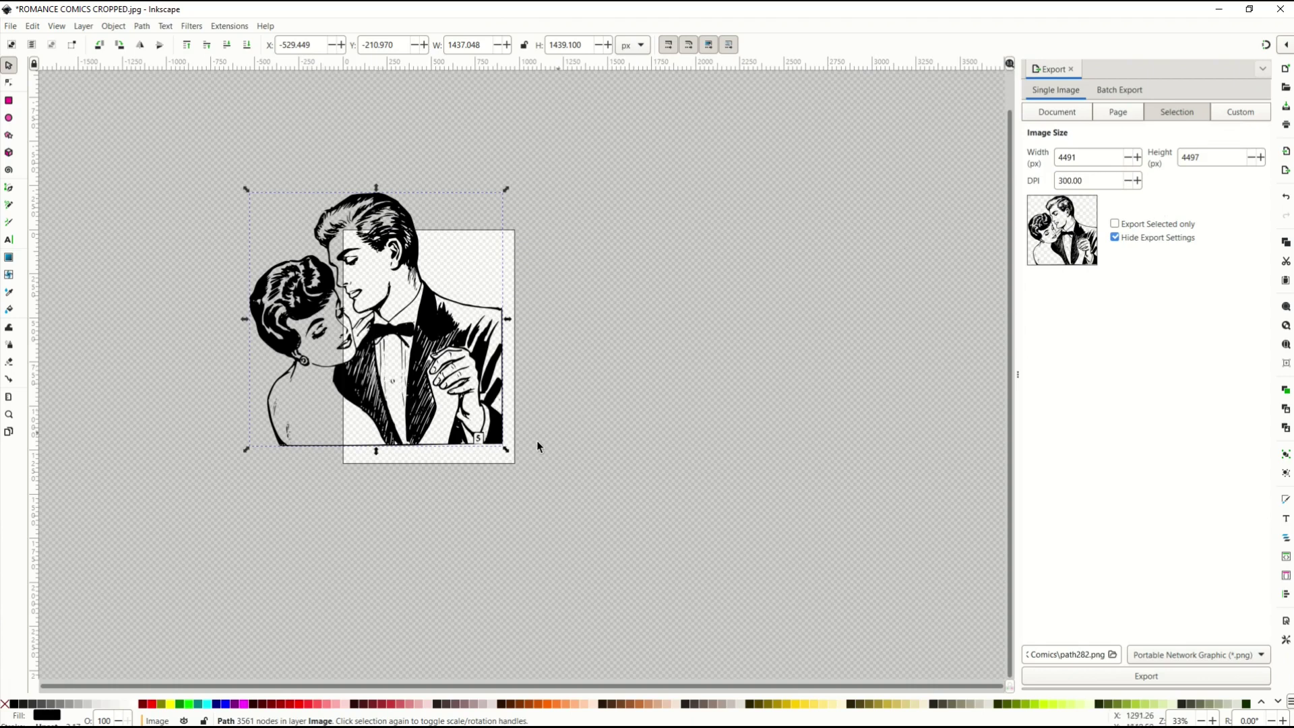
pyautogui.moveTo(508, 450); pyautogui.dragTo(576, 505)
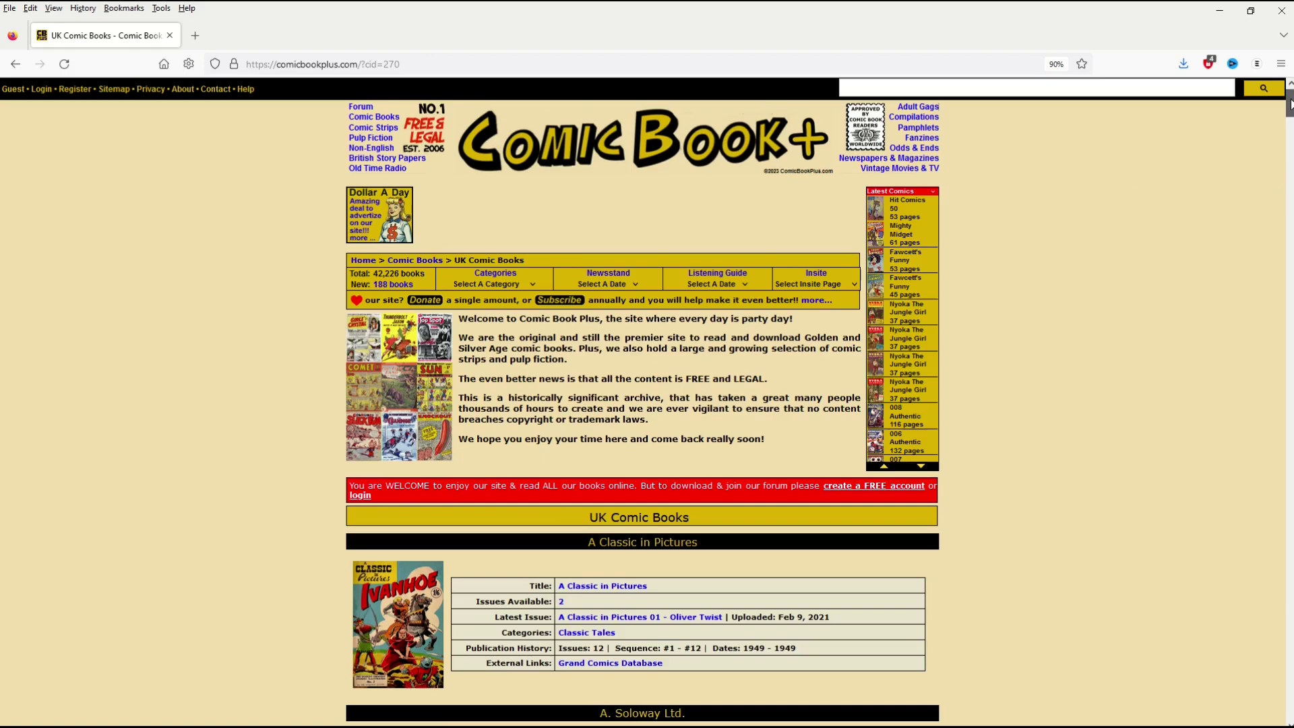
# Switch to the web browser and look through the UK Comic Books listing on Comic Book Plus for available titles.
pyautogui.moveTo(1290, 102); pyautogui.dragTo(1289, 370)
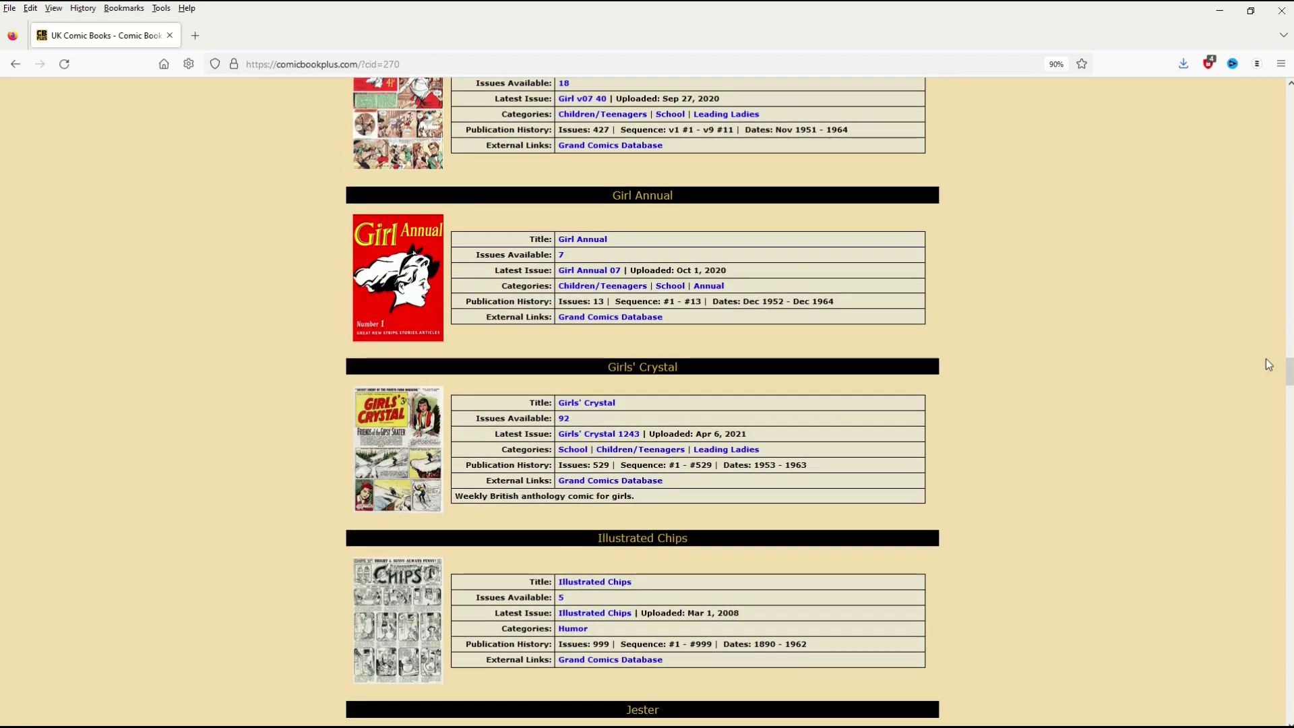
pyautogui.scroll(-6, 1128, 283)
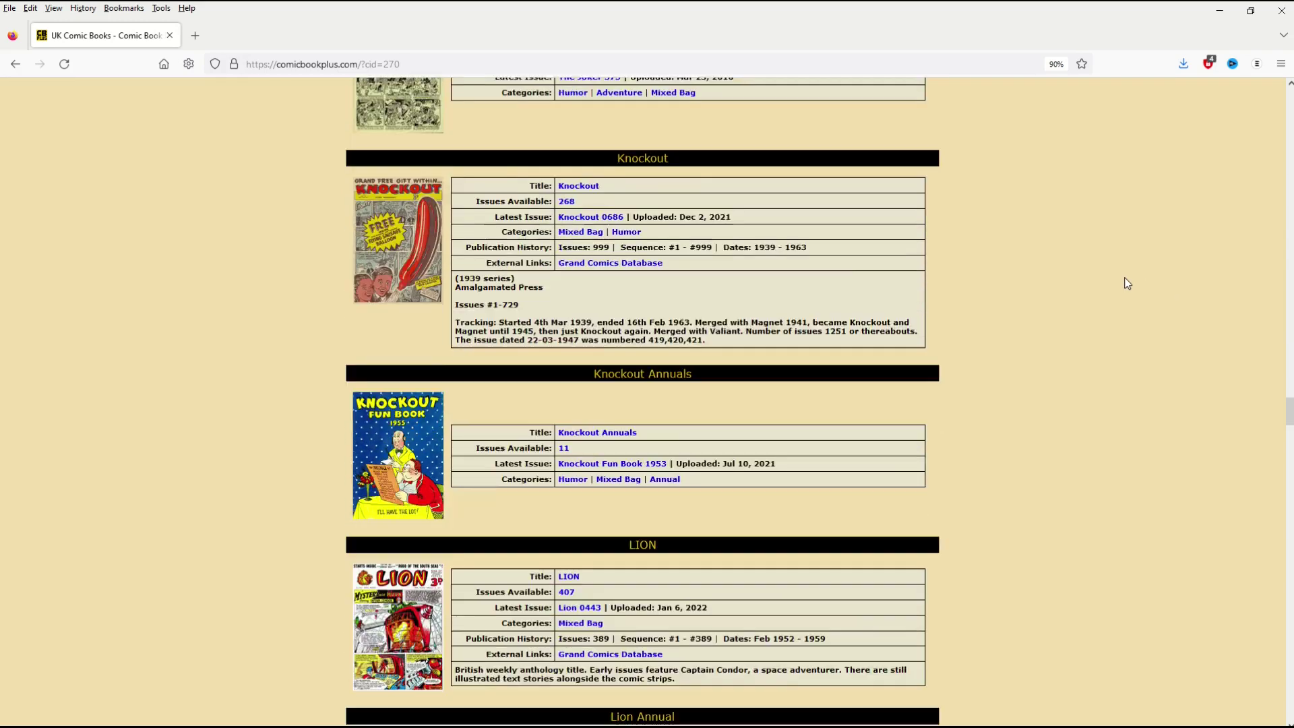
pyautogui.scroll(-1, 1128, 283)
pyautogui.scroll(-5, 1126, 283)
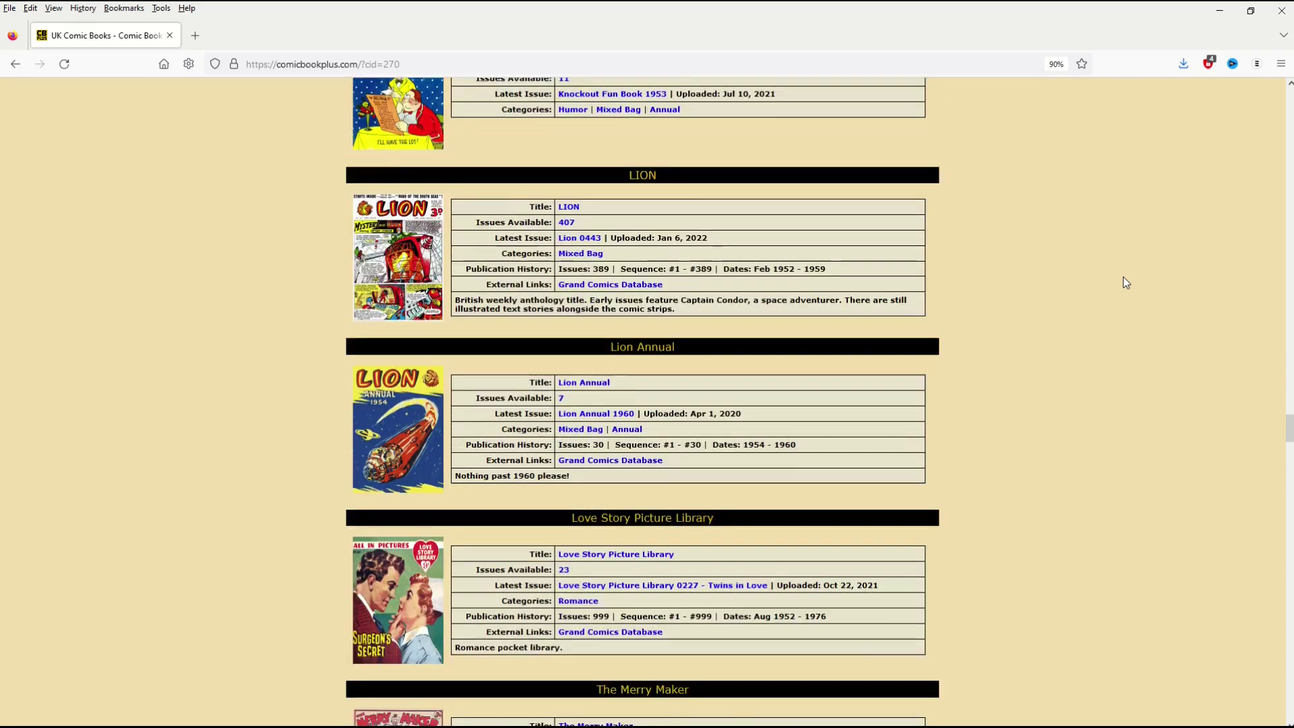
pyautogui.scroll(-5, 1127, 283)
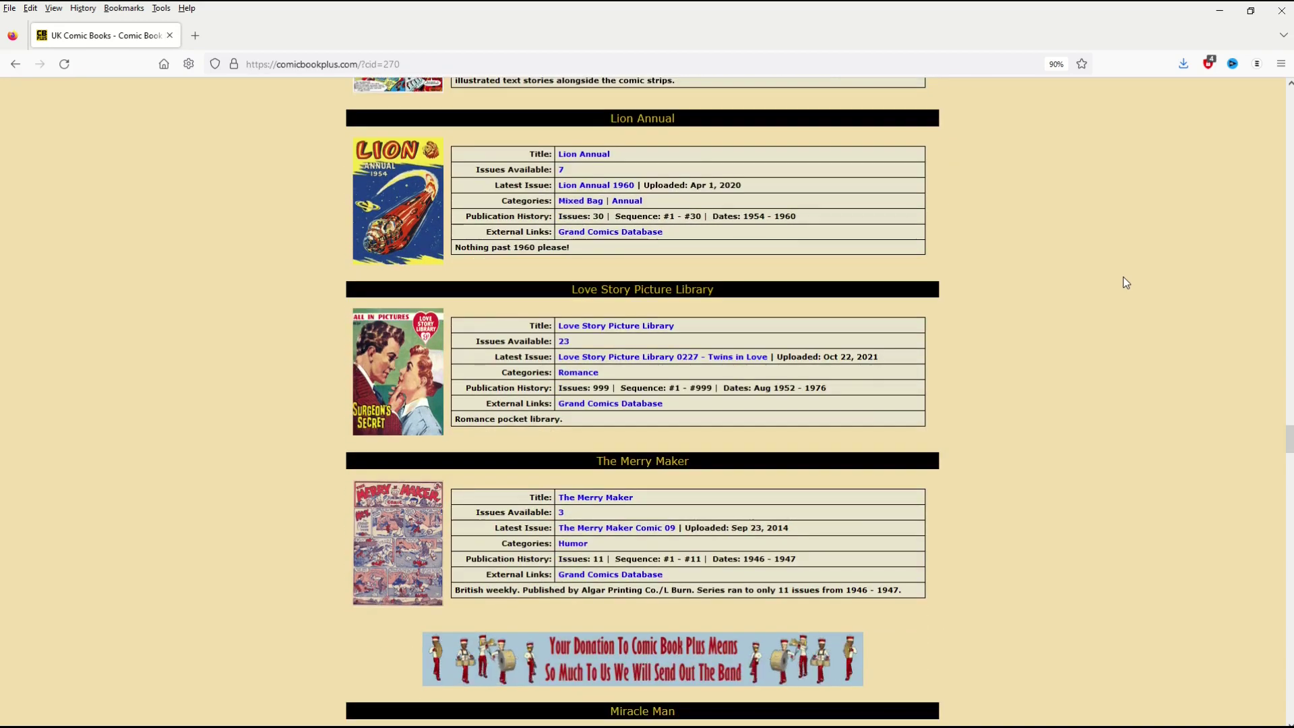
pyautogui.scroll(-4, 1127, 283)
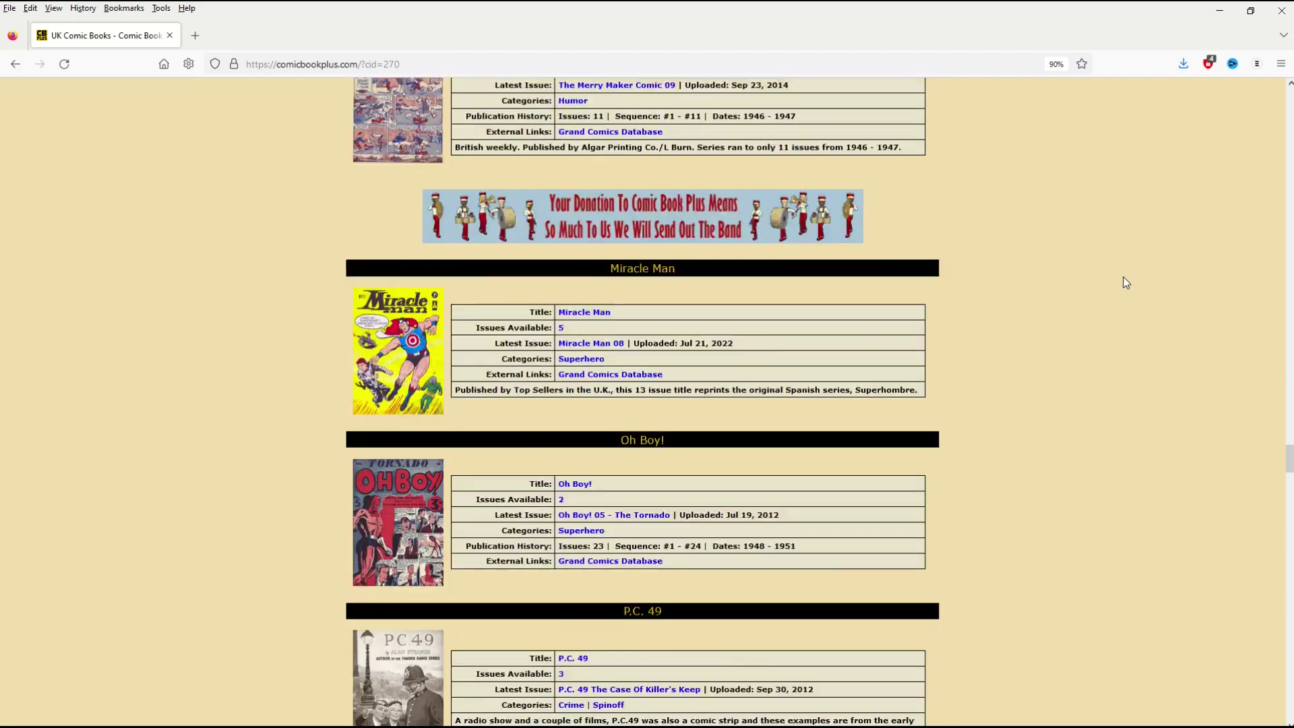
pyautogui.scroll(-4, 1126, 283)
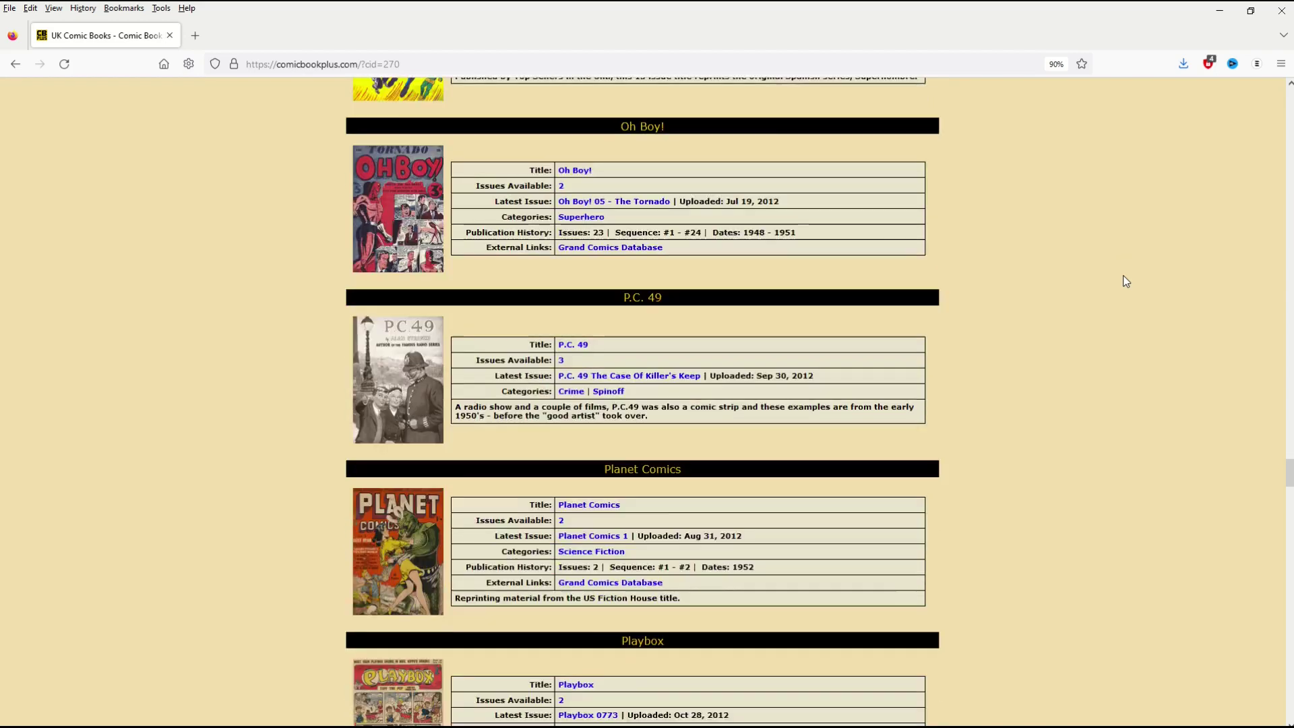
pyautogui.scroll(-2, 1126, 283)
pyautogui.scroll(-4, 1126, 281)
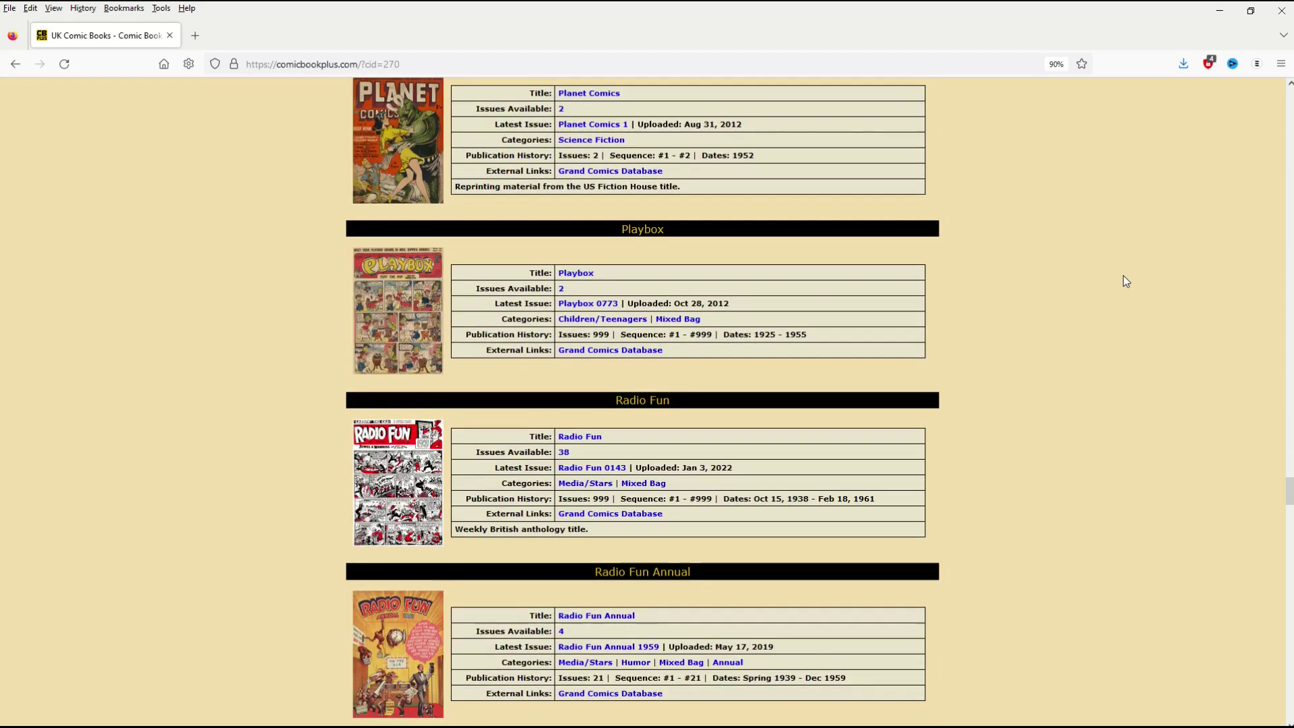
pyautogui.scroll(-3, 1126, 282)
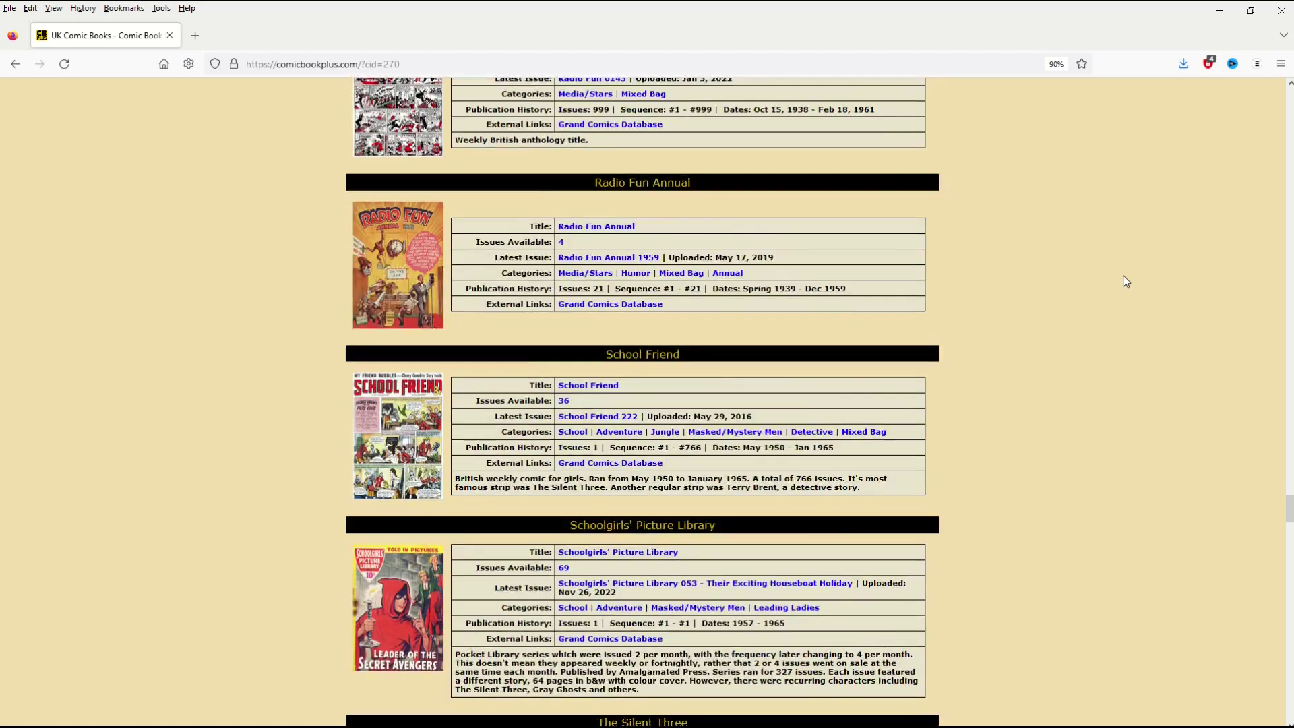